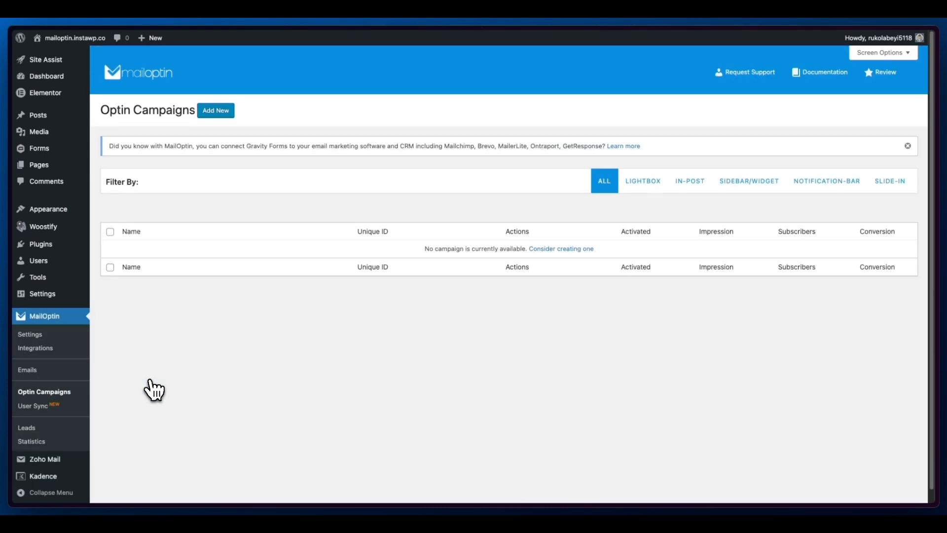
Step: Create a notification-bar optin campaign titled "Notif bar" with the Muscari theme and dismiss the autosave notice
click(216, 117)
click(829, 220)
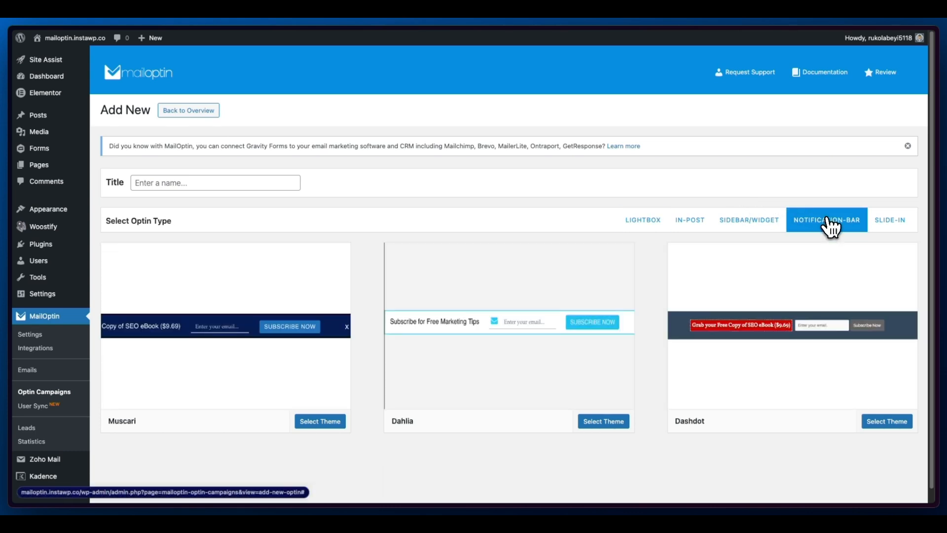
scroll(481, 331, down, 1)
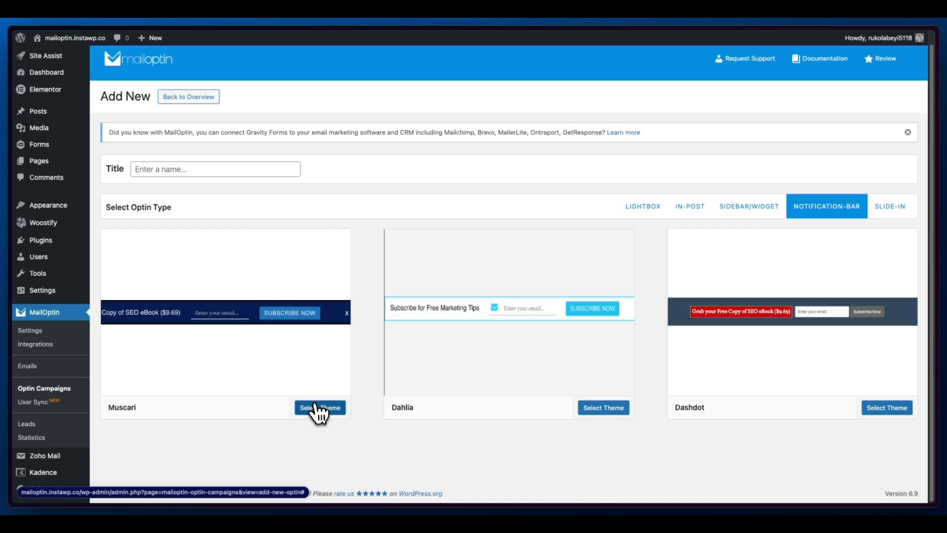
click(188, 166)
text(Notif bar)
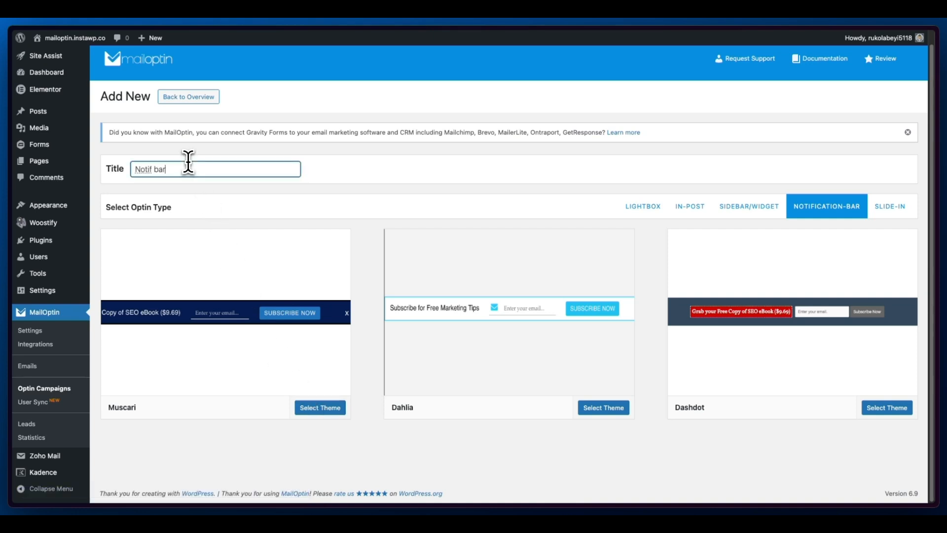
click(316, 416)
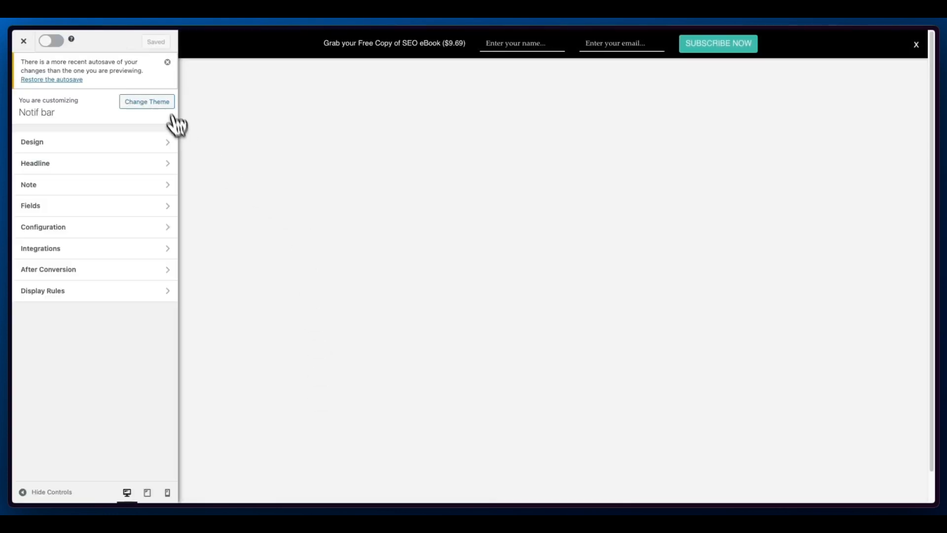
click(168, 63)
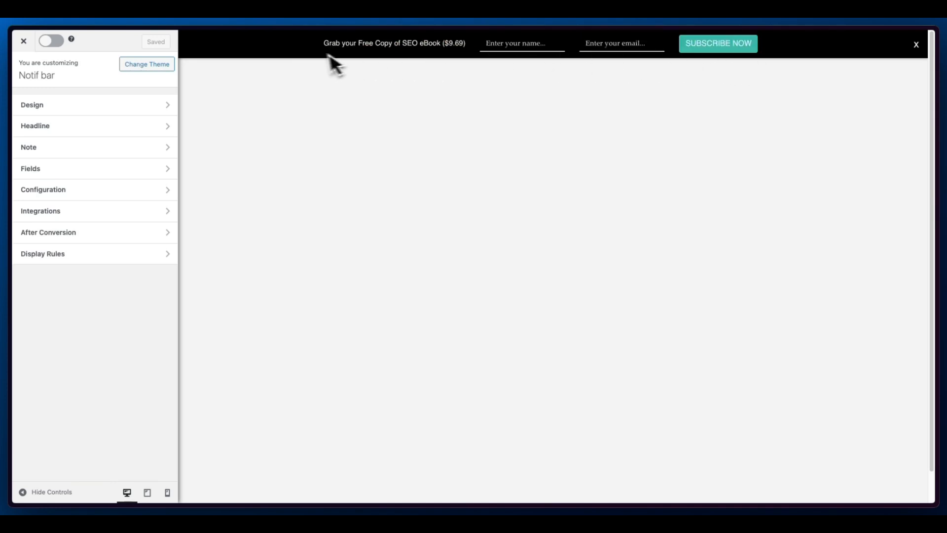
Step: Set the notification bar's display effect to Pulse in the design settings and return to the settings overview
click(117, 110)
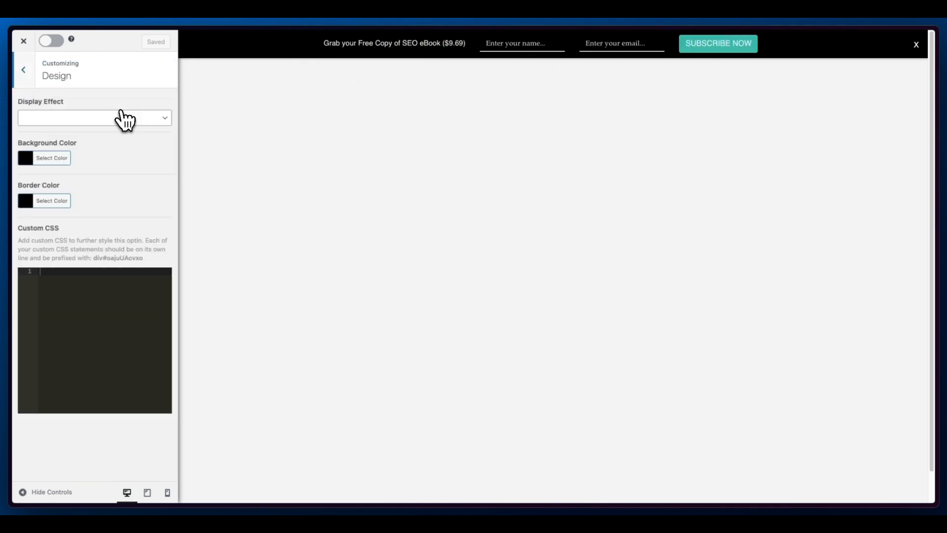
click(115, 117)
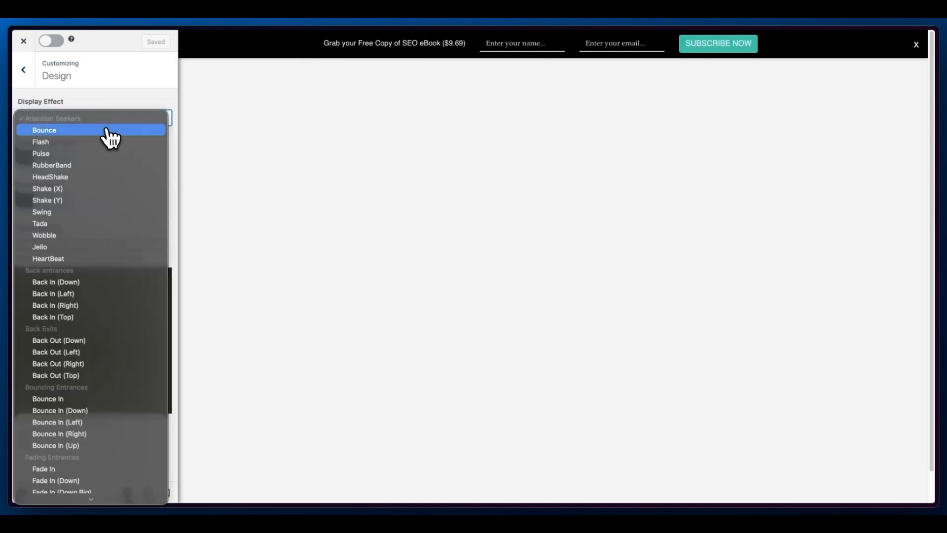
click(86, 153)
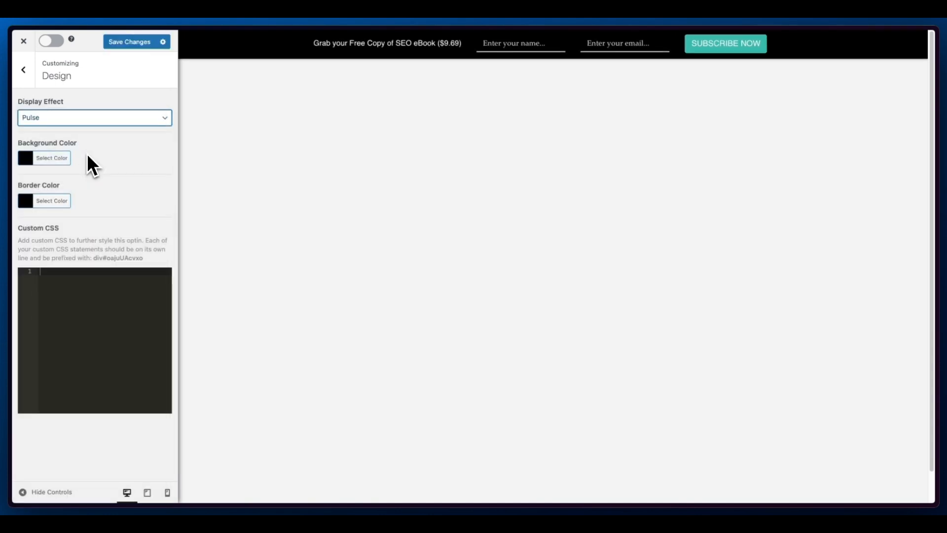
click(33, 158)
click(149, 155)
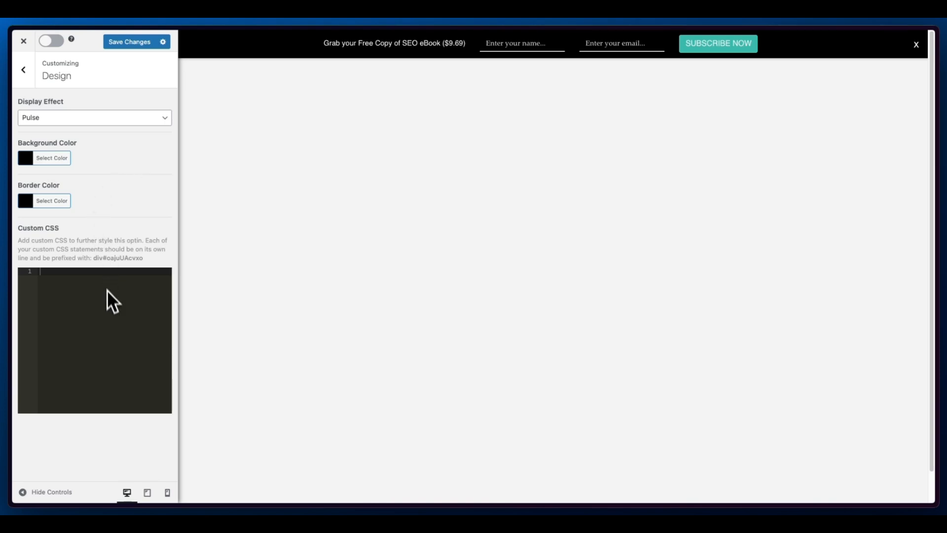
click(25, 70)
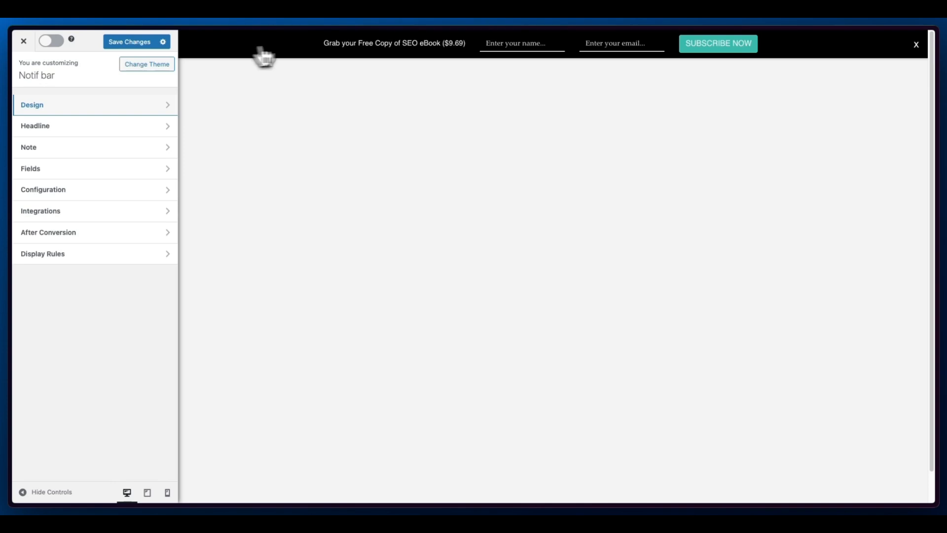
Step: Try the Hide Headline option in the bar's headline settings and switch it back off
click(347, 47)
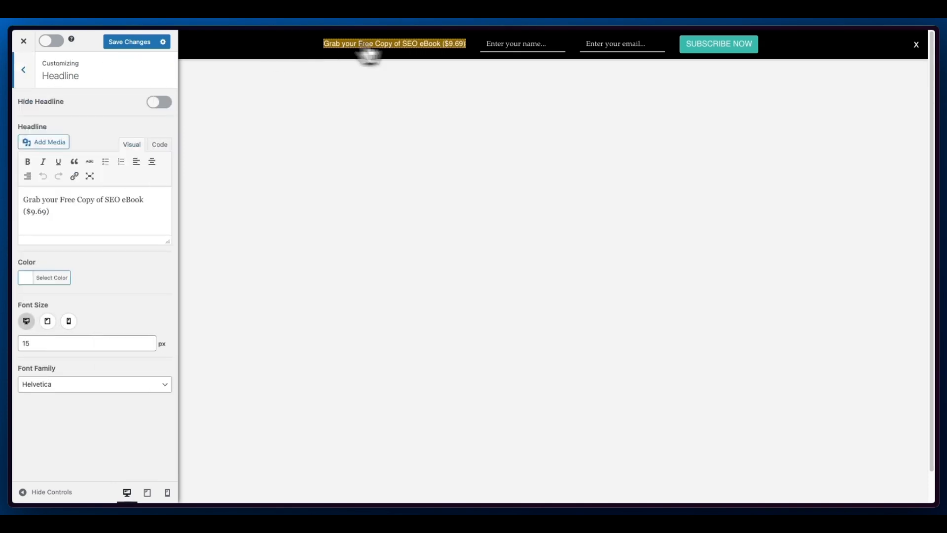
click(506, 46)
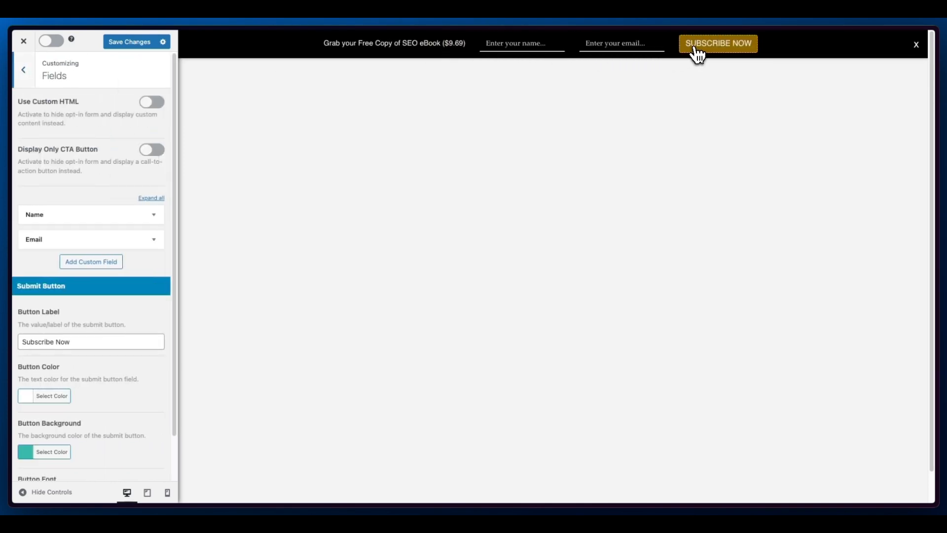
click(417, 48)
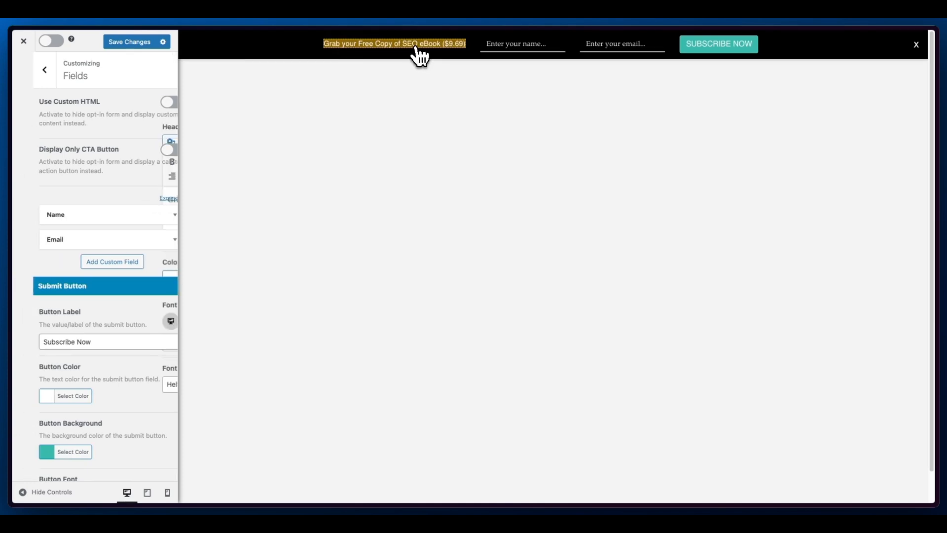
click(163, 104)
click(163, 104)
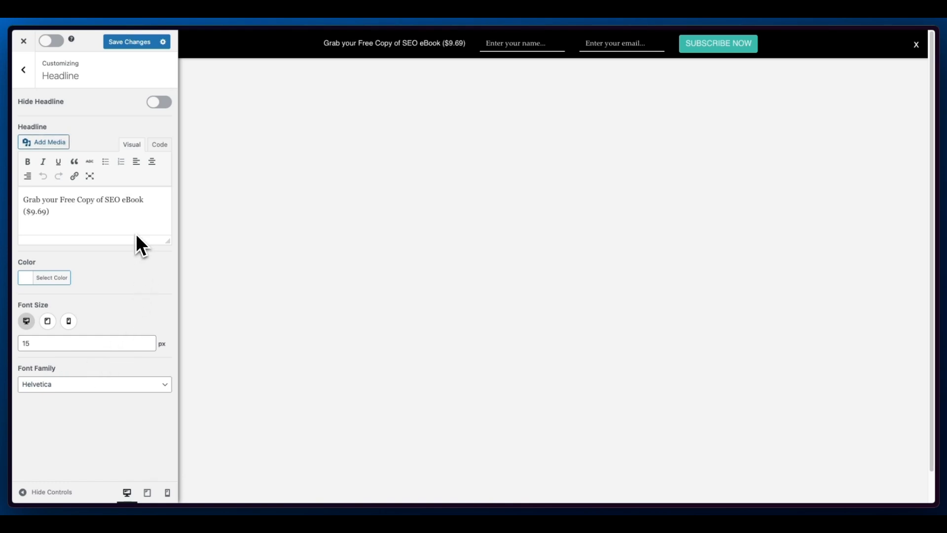
Step: Try the Use Custom HTML and Display Only CTA Button options in the Fields settings, switching each back off
click(501, 45)
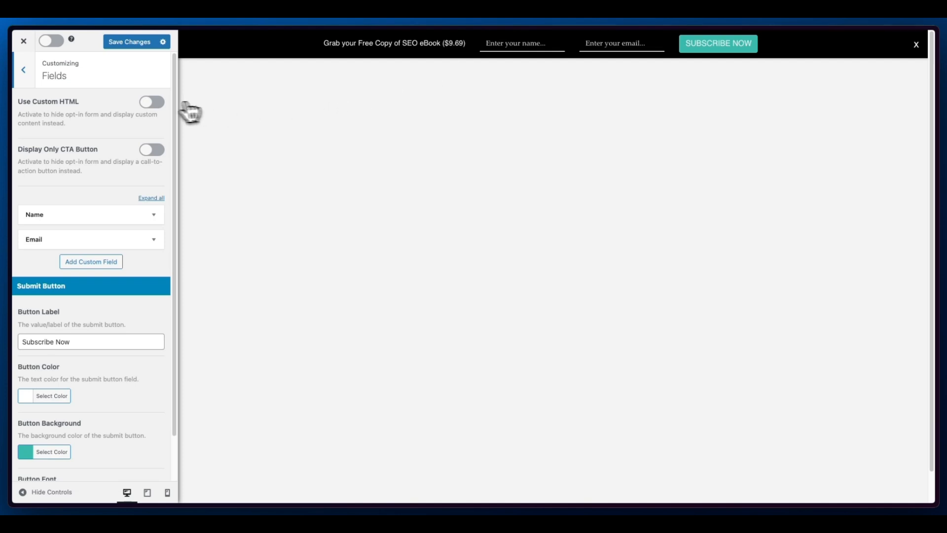
click(160, 104)
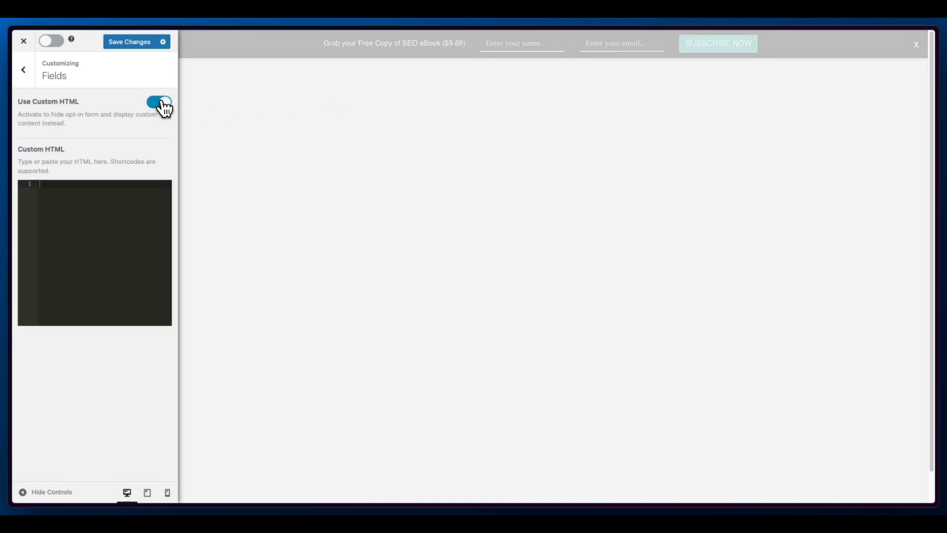
click(164, 103)
click(155, 148)
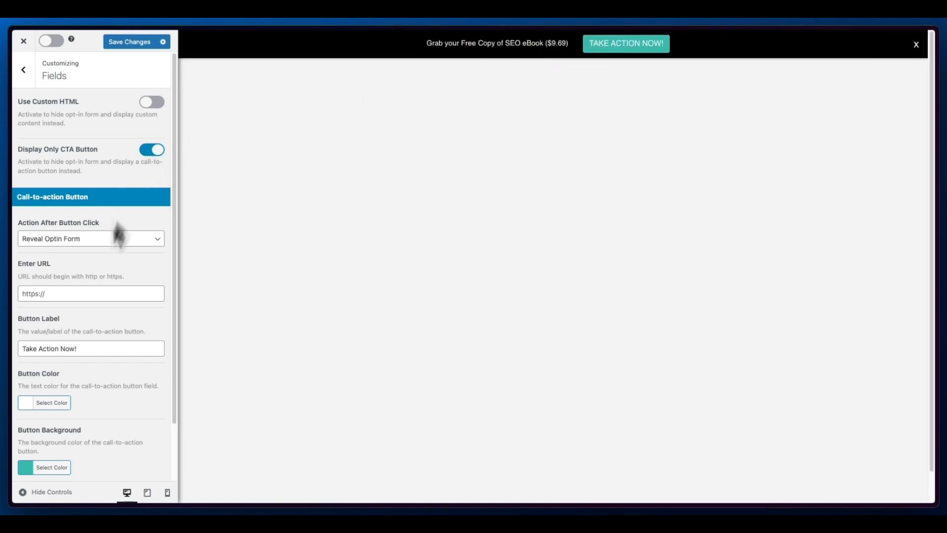
scroll(148, 355, down, 2)
scroll(127, 317, up, 3)
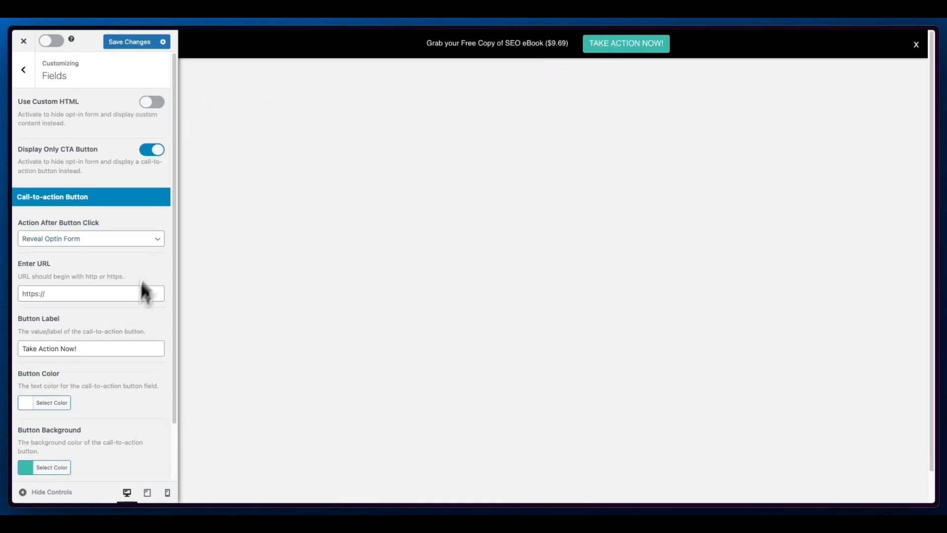
click(159, 150)
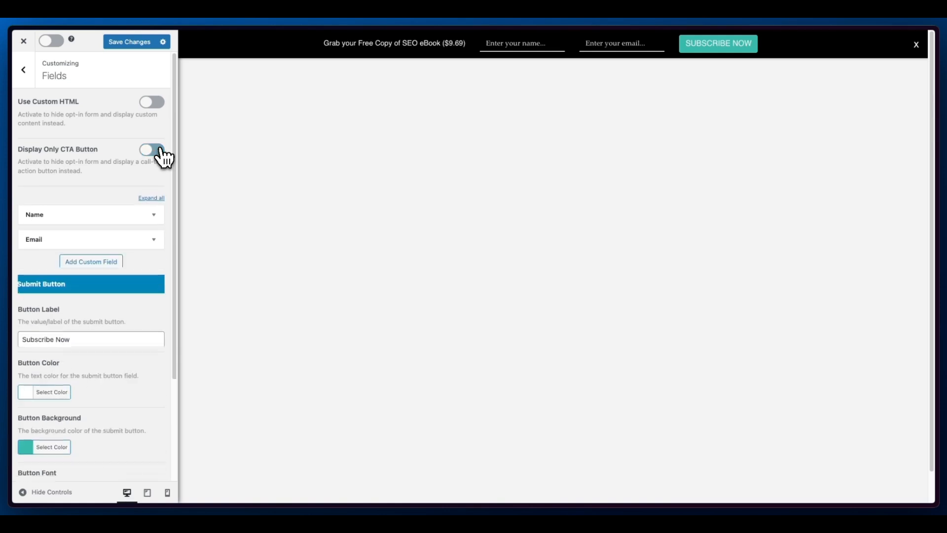
Step: Examine the options of the Name and Email form fields, collapsing each one again
click(154, 217)
scroll(151, 229, down, 3)
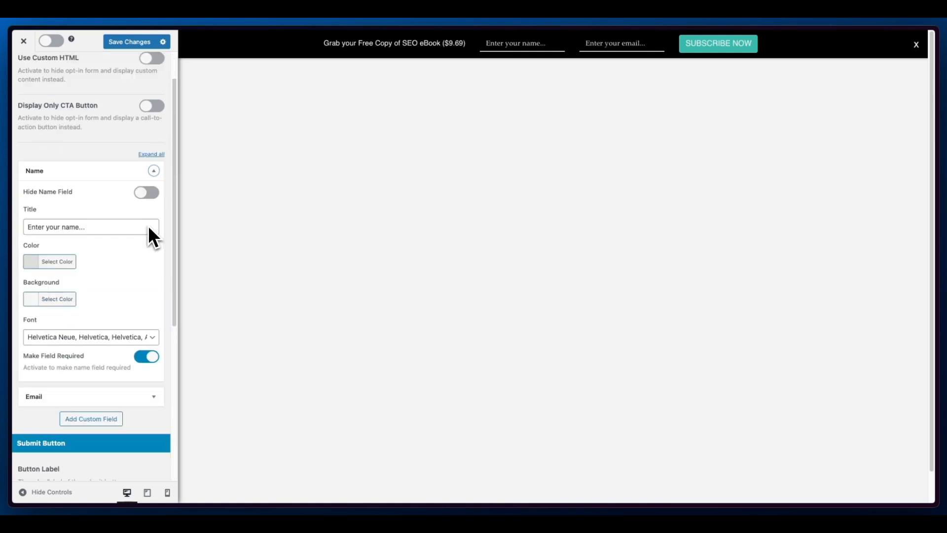
scroll(148, 239, up, 3)
click(155, 215)
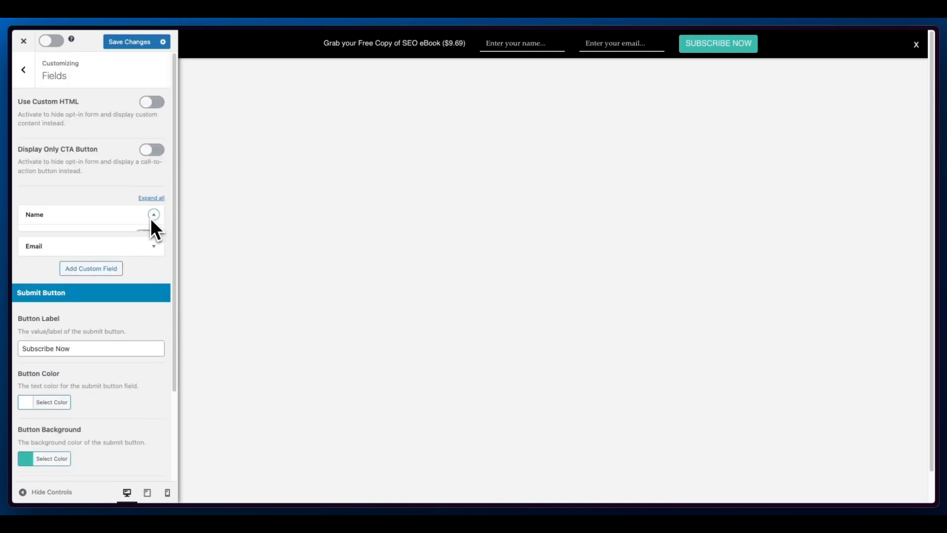
click(152, 240)
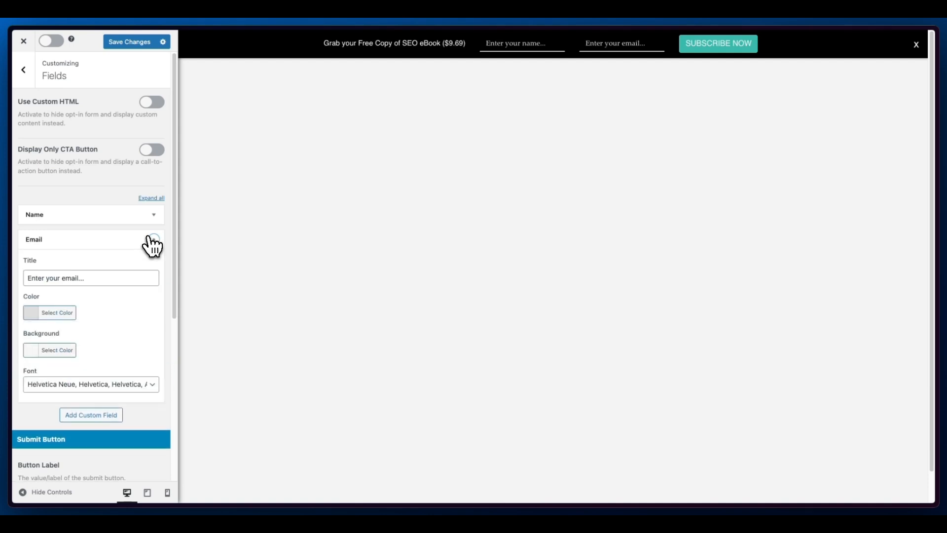
click(153, 241)
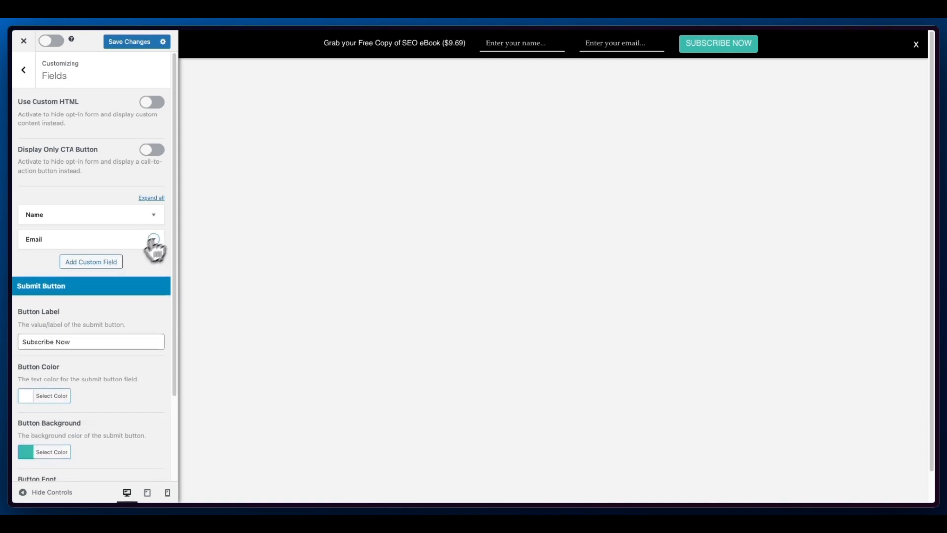
Step: Try adding a custom form field, review the available field types with Text kept, and delete the field
click(113, 266)
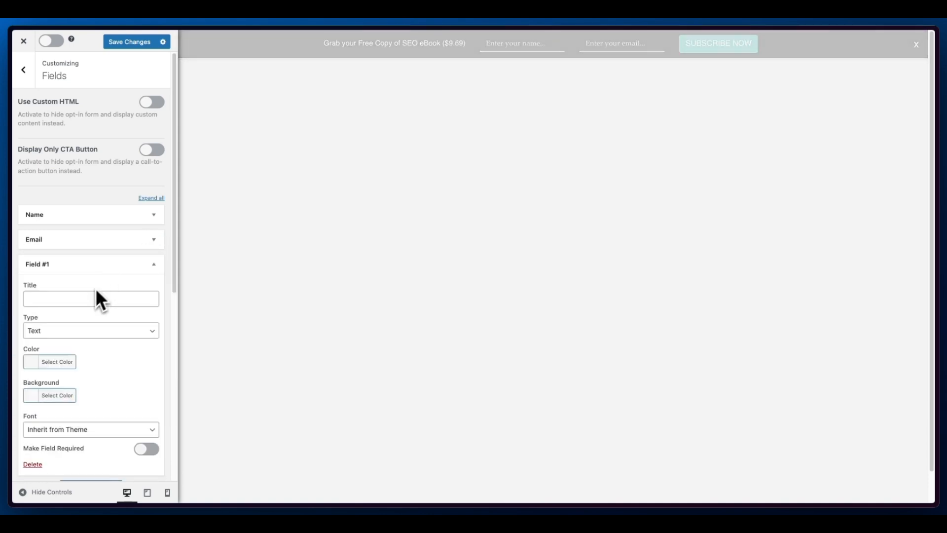
click(86, 329)
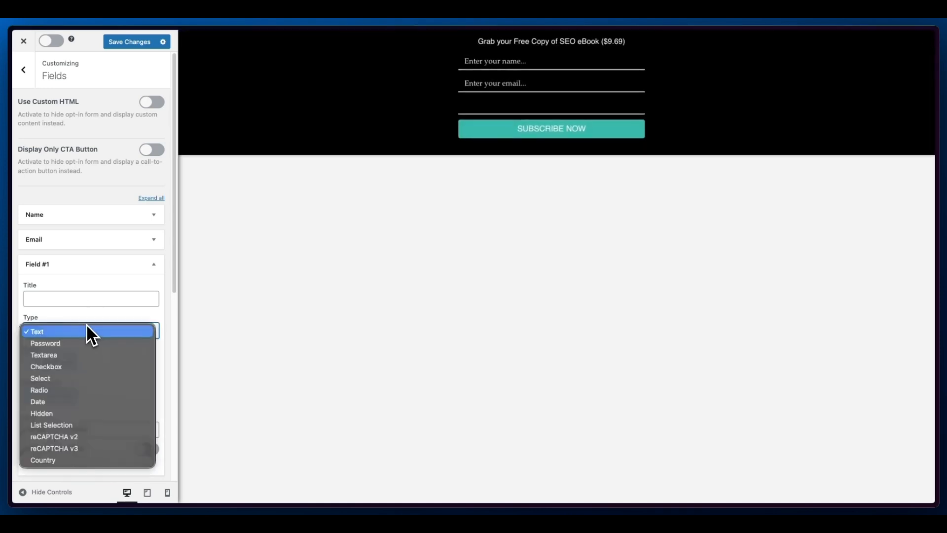
click(92, 328)
scroll(93, 314, down, 4)
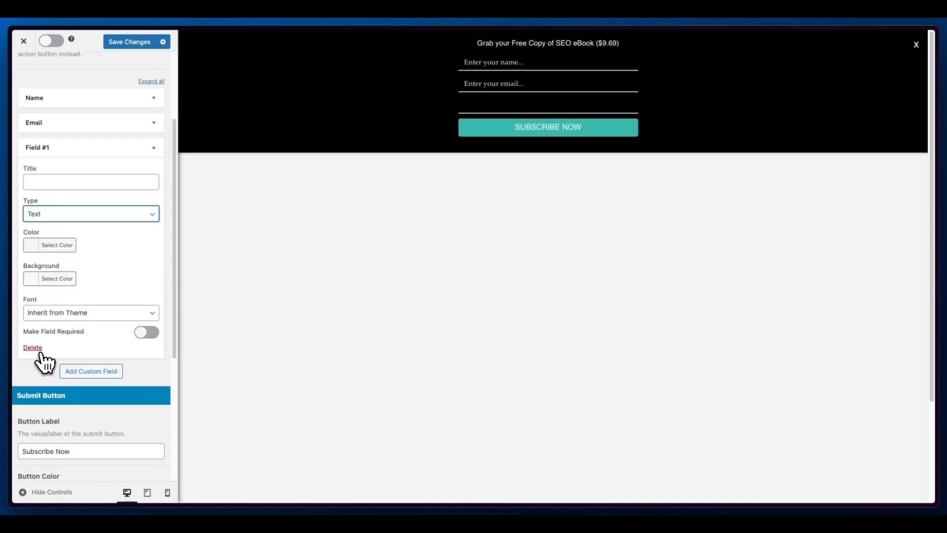
click(34, 348)
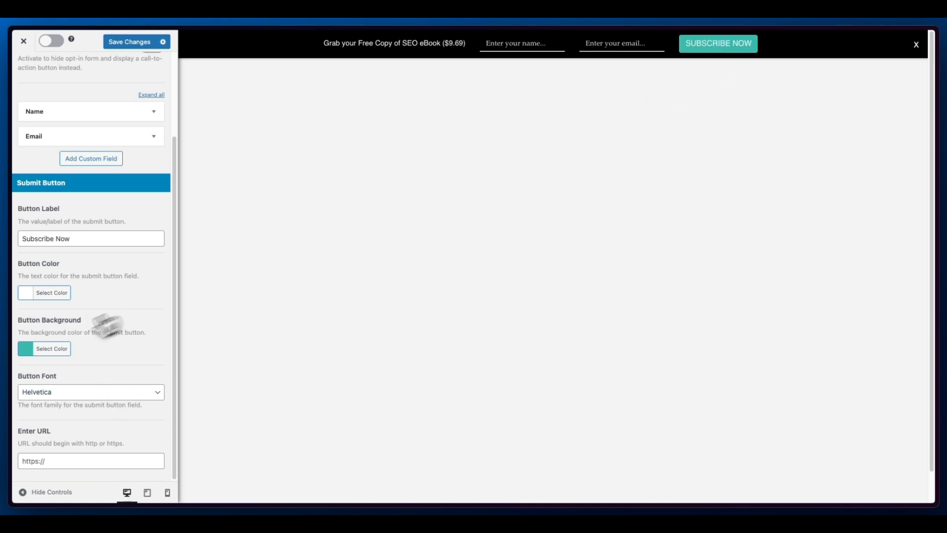
Step: Set the submit button's background color to purple (#8224e3) and leave the Fields settings
click(29, 351)
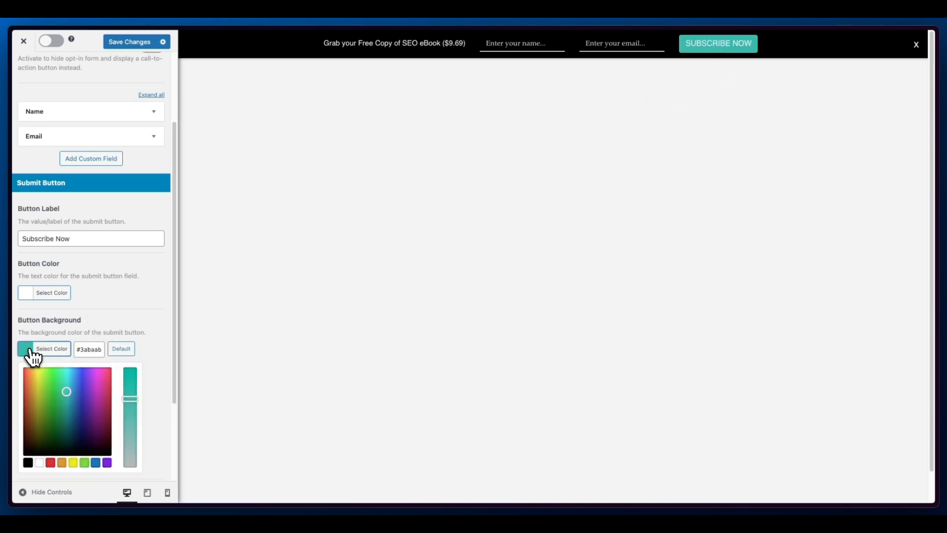
click(108, 463)
scroll(168, 308, up, 2)
scroll(167, 301, down, 3)
scroll(168, 309, up, 5)
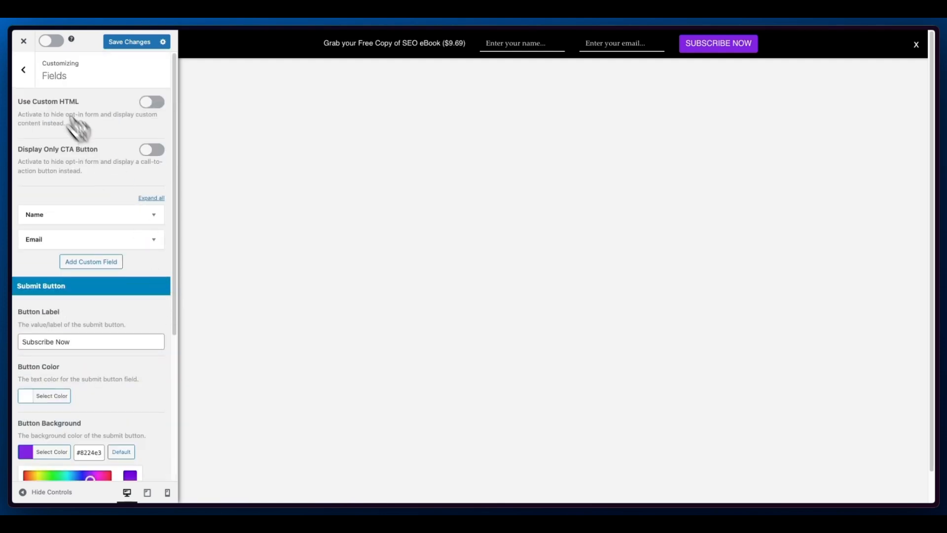
click(28, 75)
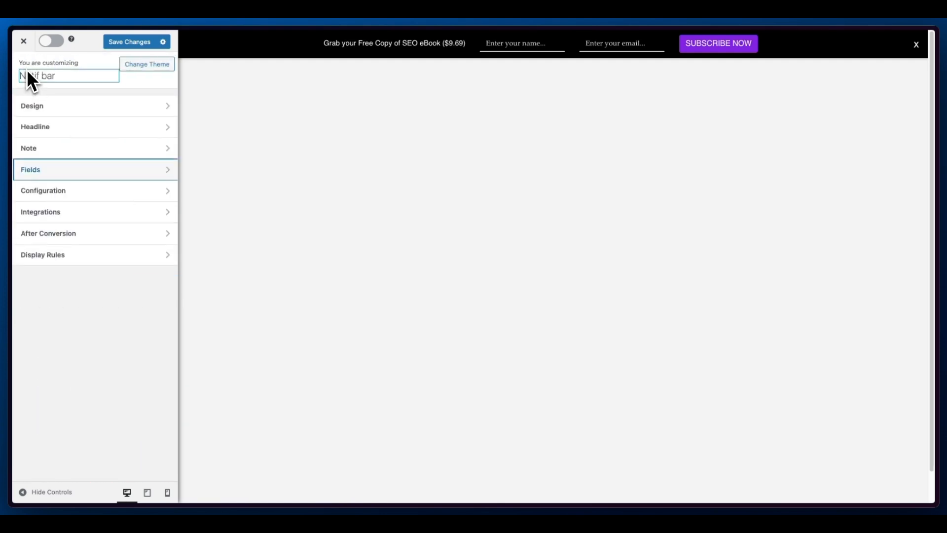
Step: Try the Bottom bar position in the Configuration settings, restore it to Top, and review the remaining configuration options
click(75, 190)
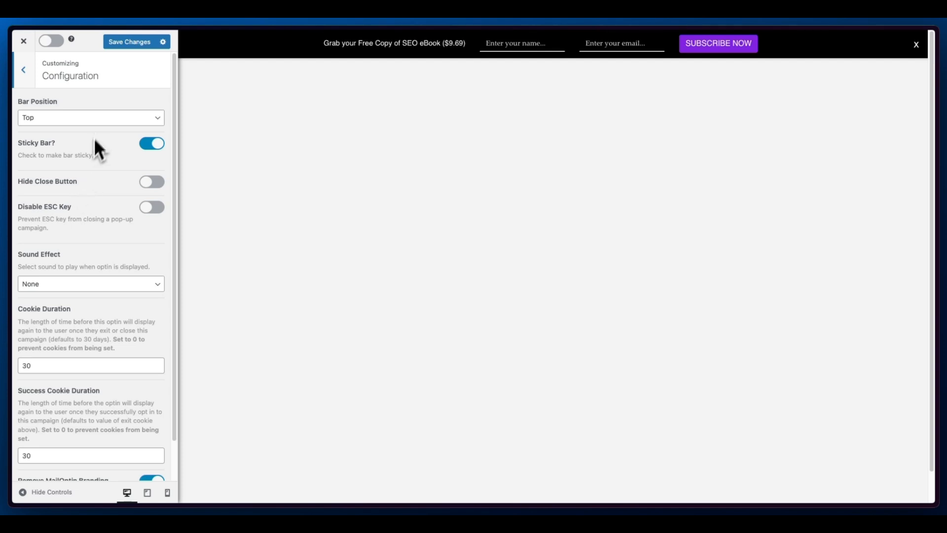
click(98, 119)
click(95, 130)
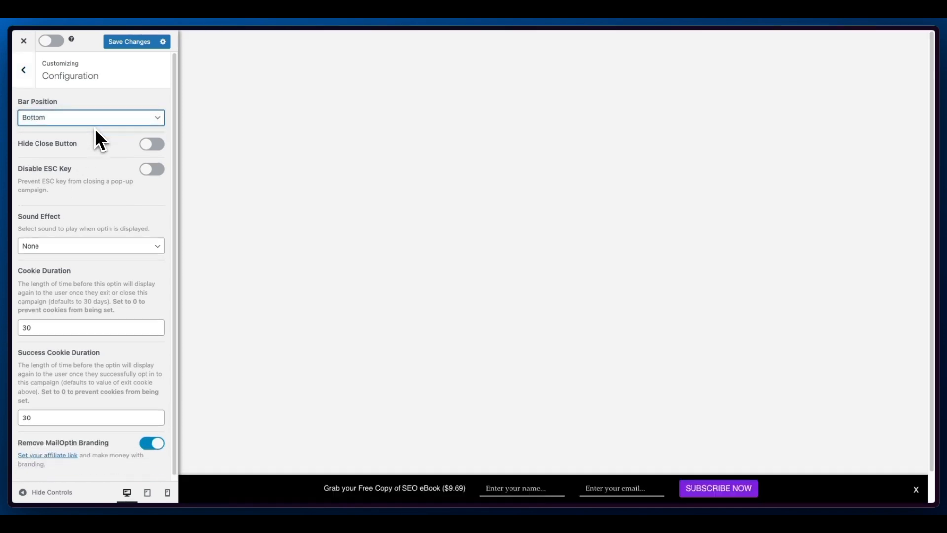
click(99, 121)
click(102, 106)
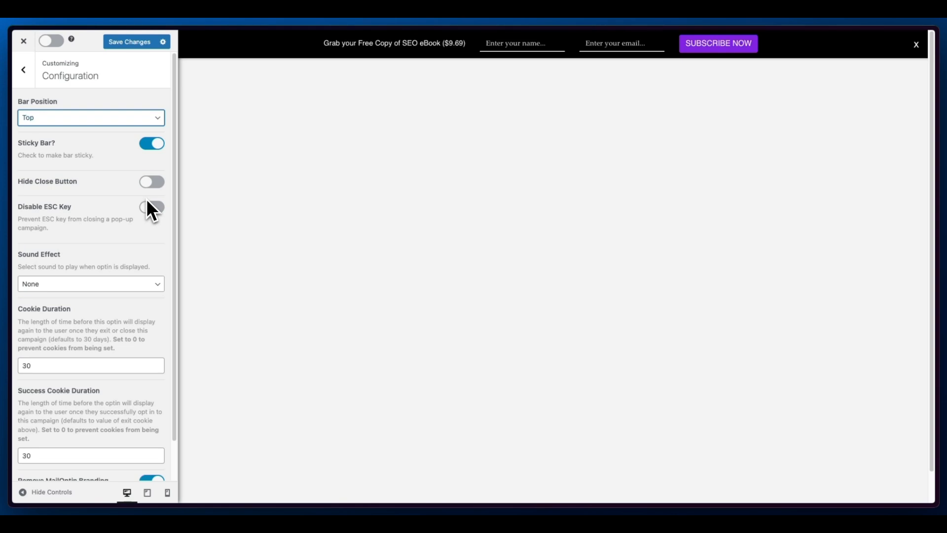
scroll(123, 279, down, 1)
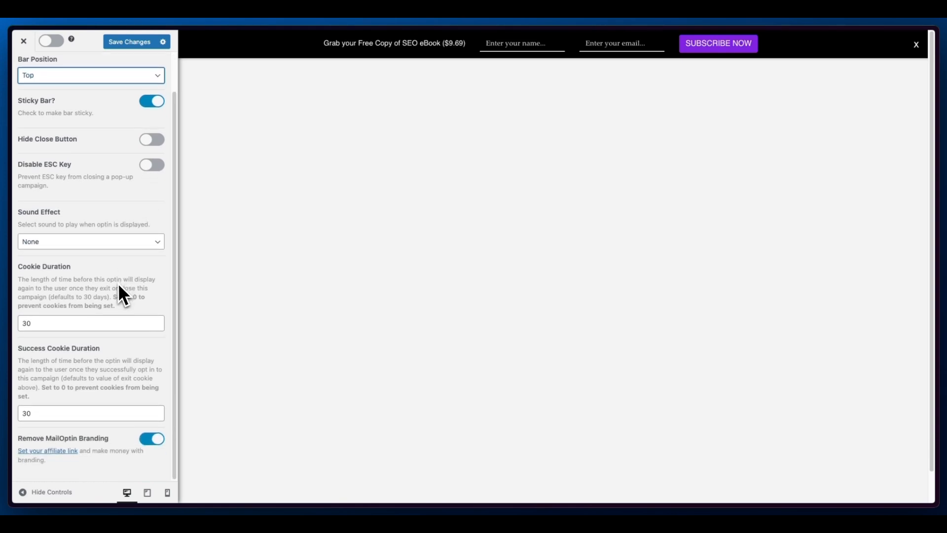
scroll(124, 296, up, 1)
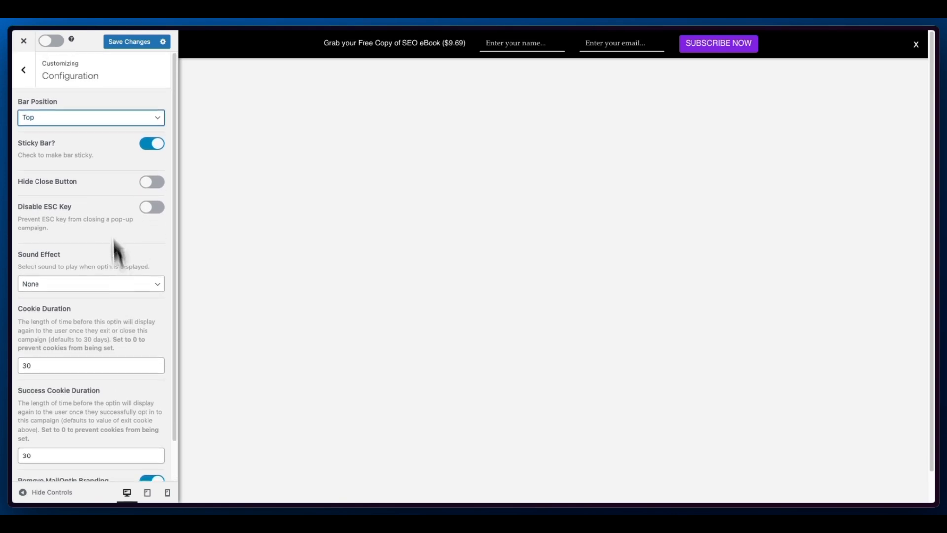
Step: Configure the campaign's new integration to use MailerLite with the Tutorials email list, and leave the Integrations settings
click(24, 70)
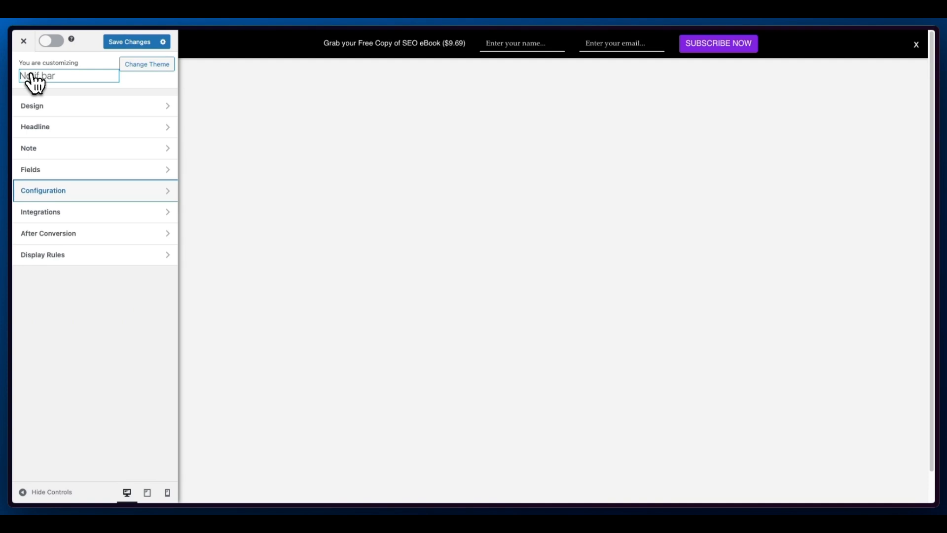
click(63, 212)
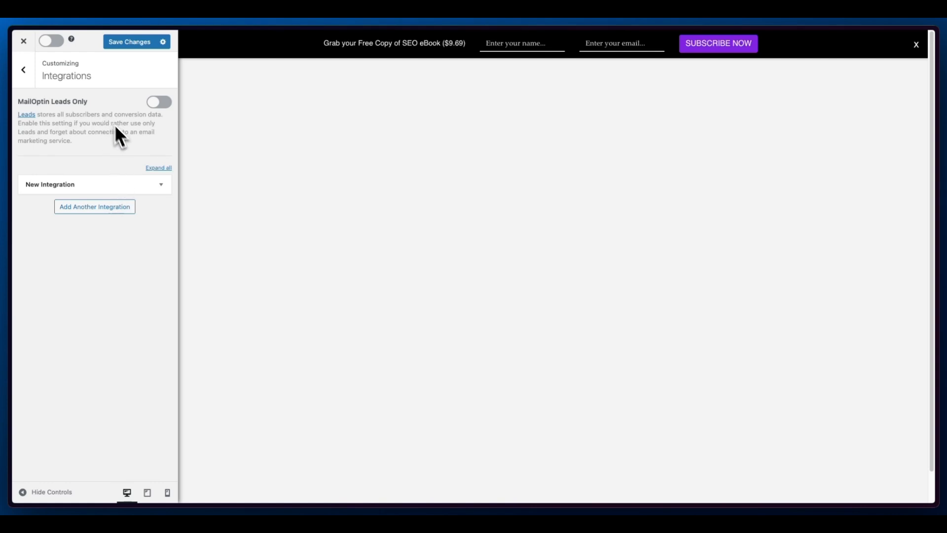
click(160, 185)
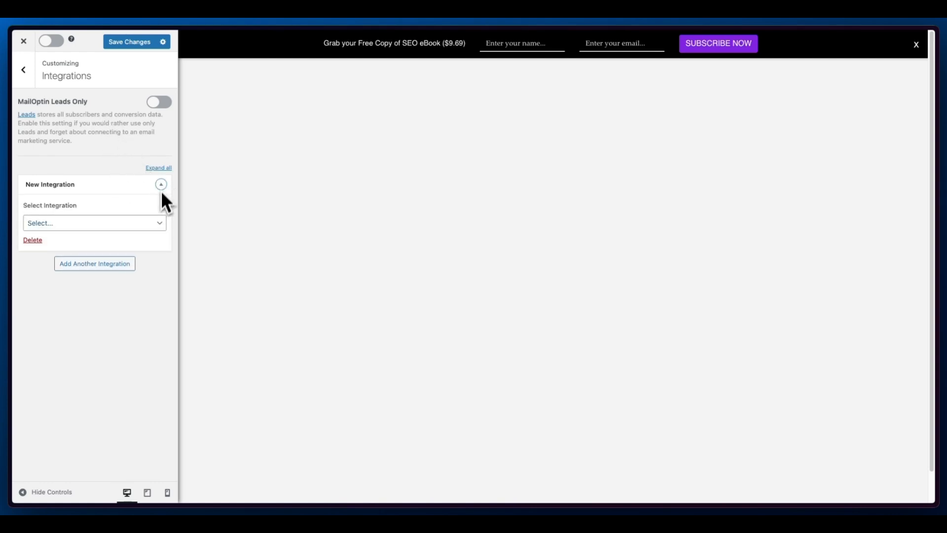
click(159, 226)
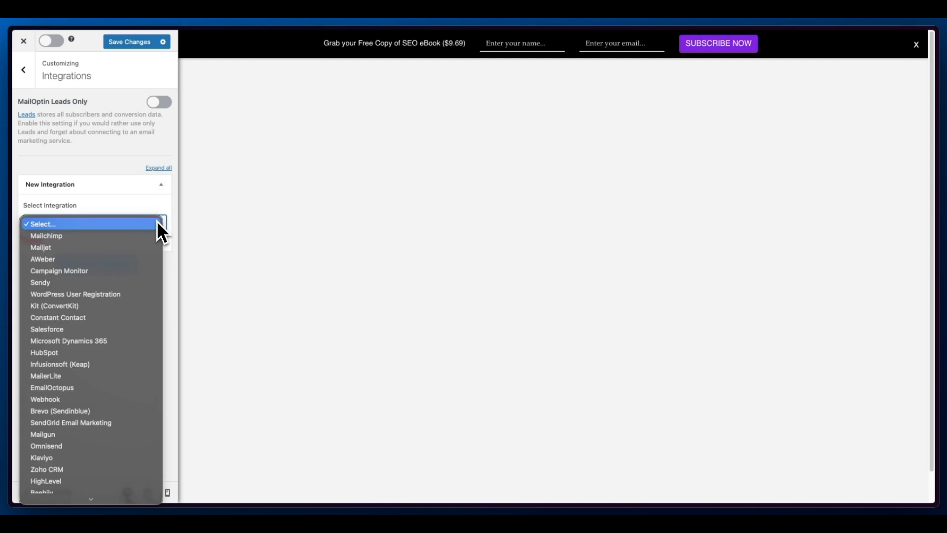
click(61, 375)
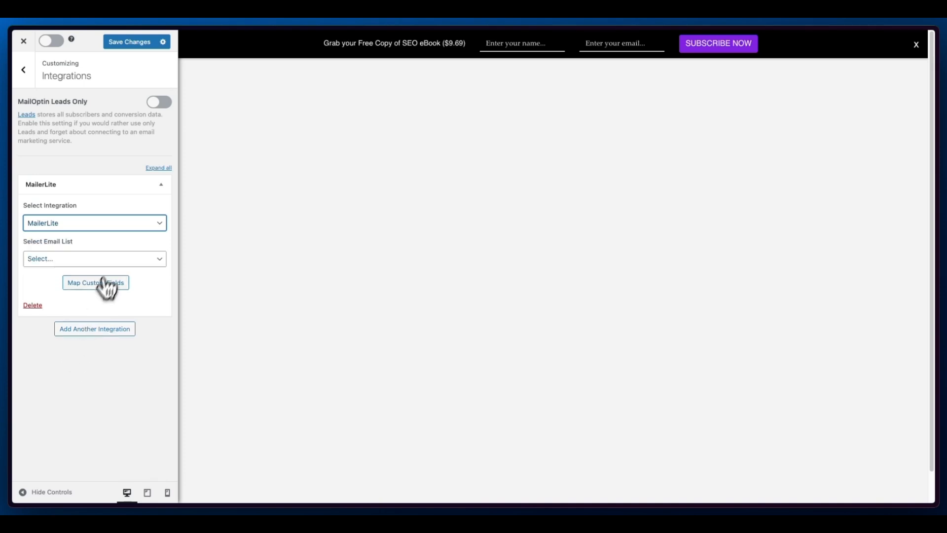
click(111, 260)
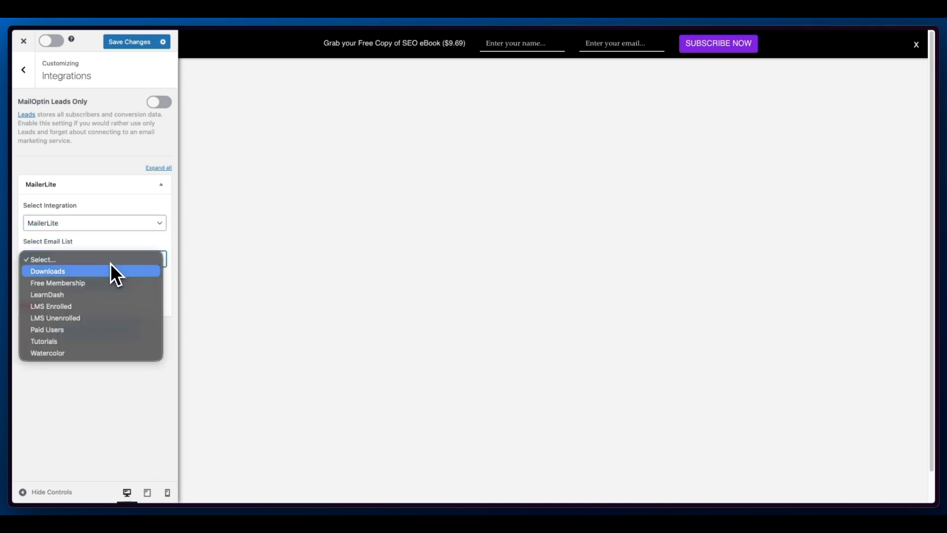
click(61, 341)
click(81, 305)
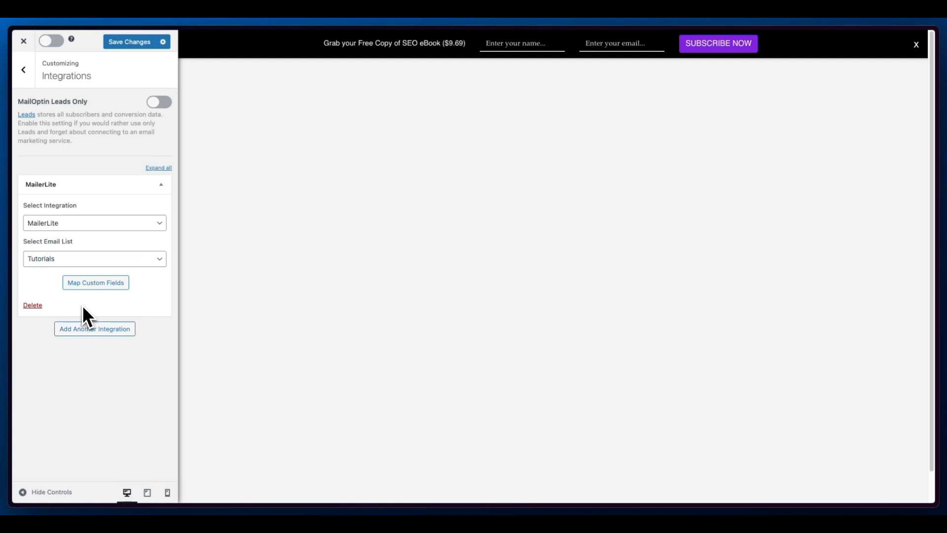
click(28, 75)
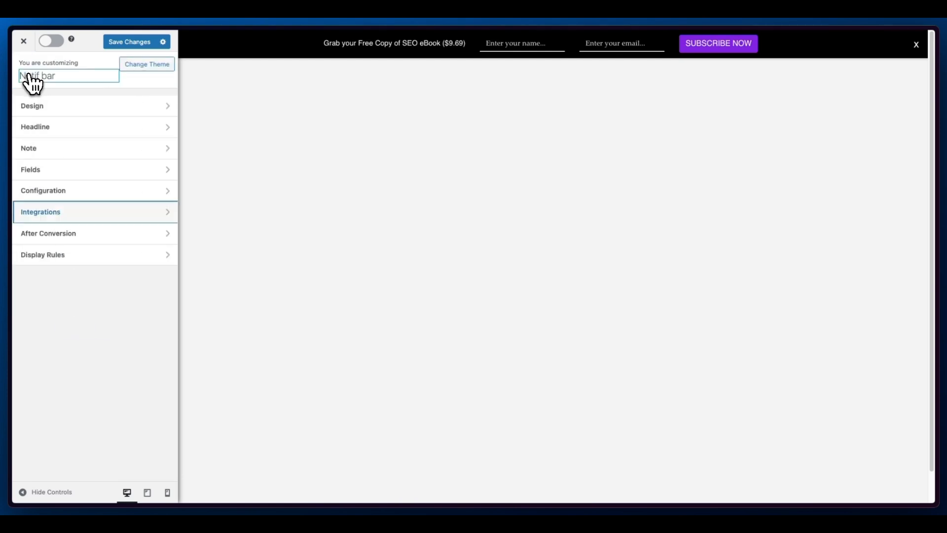
Step: Review the After Conversion settings, including the success action, success message, autoresponder and lead notification options
click(88, 233)
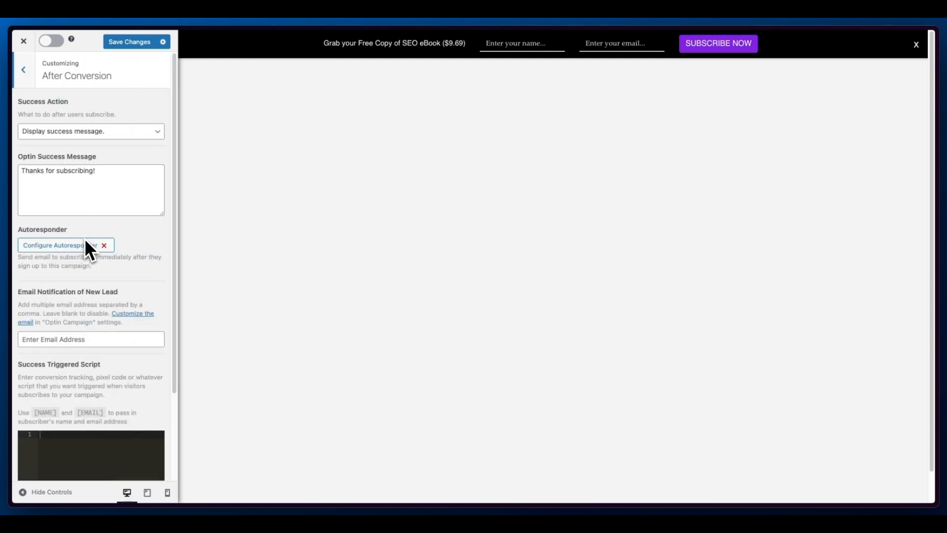
scroll(132, 186, down, 2)
scroll(132, 186, up, 2)
click(26, 73)
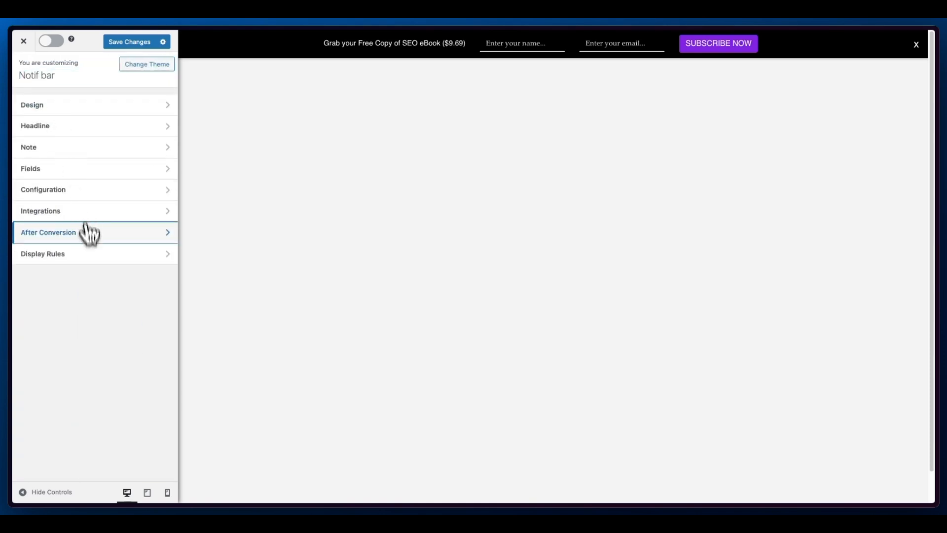
Step: Activate the After 'X' seconds display rule with a delay of 4 seconds after page load
click(88, 255)
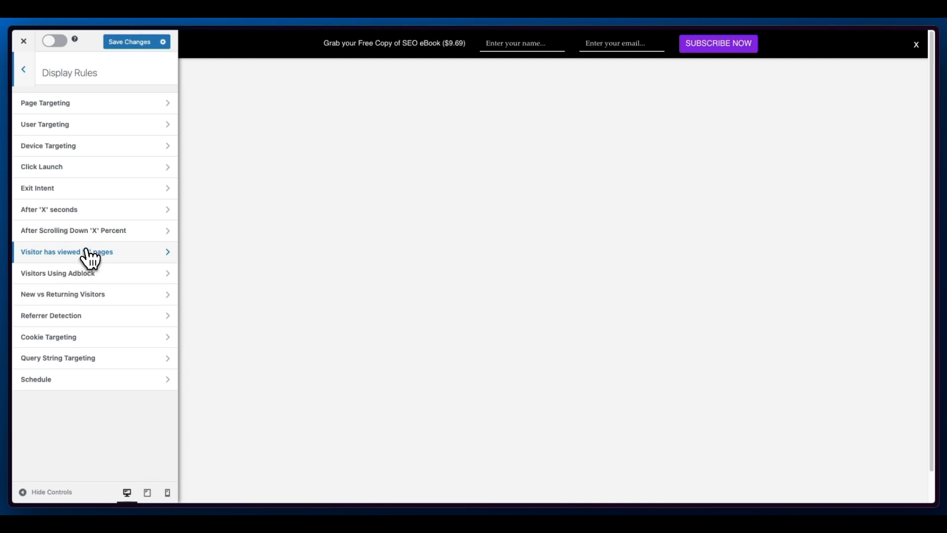
click(109, 213)
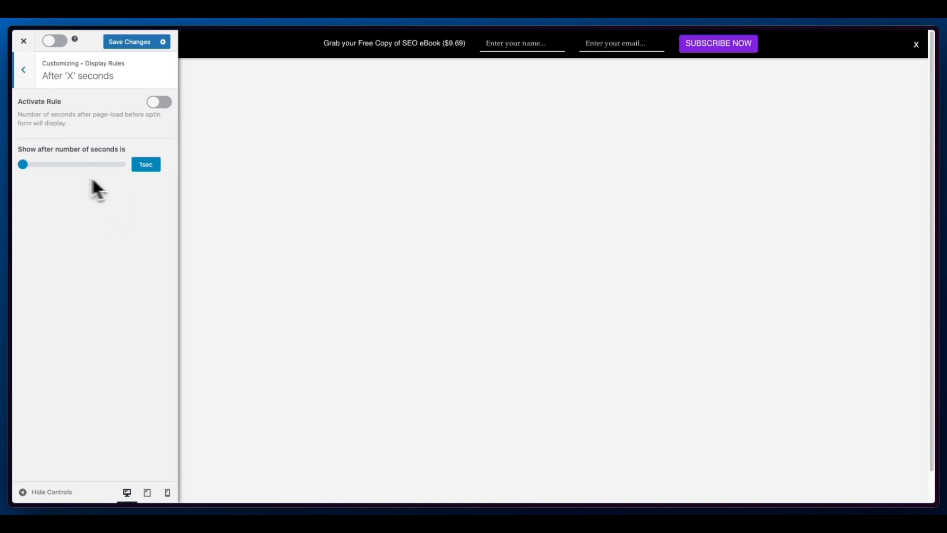
drag(42, 166, 29, 173)
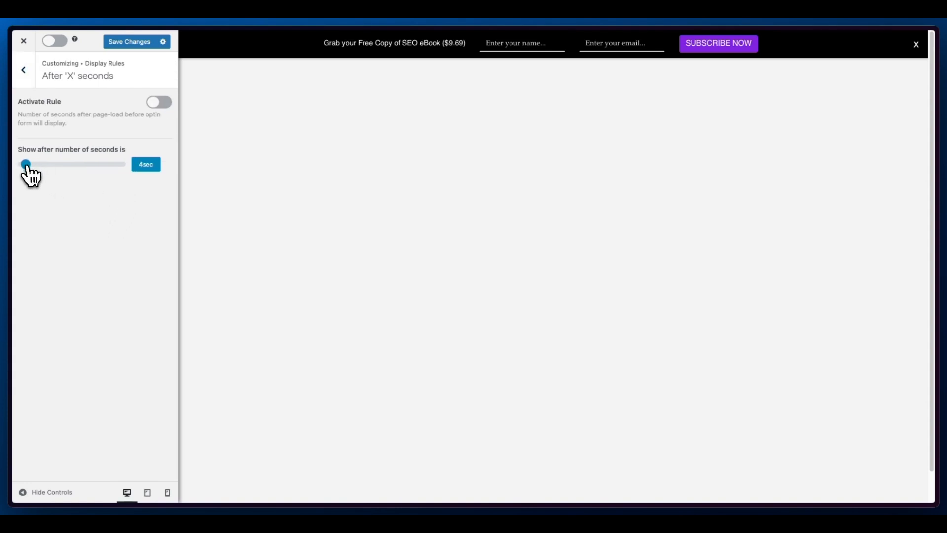
click(157, 104)
Step: Save the campaign changes and activate the campaign, leaving the customizer
click(132, 43)
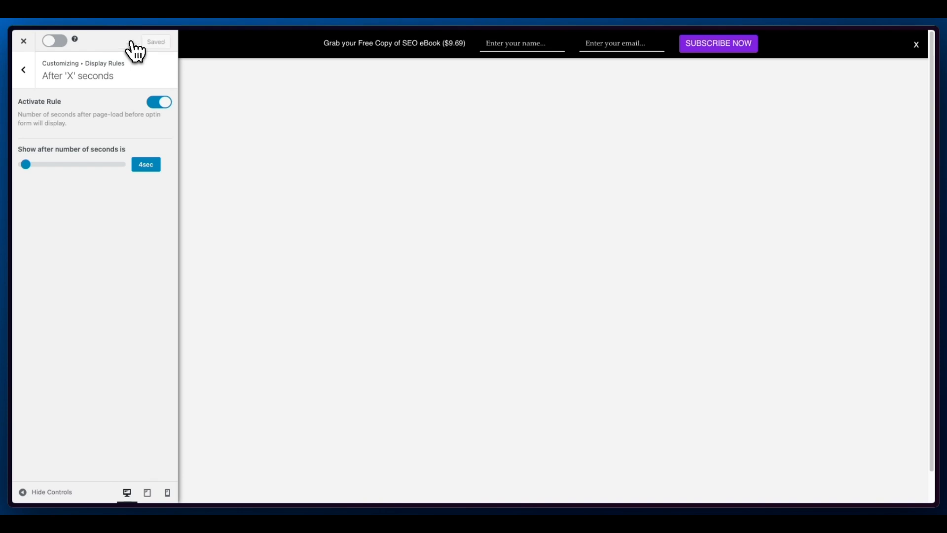
click(48, 42)
click(24, 40)
Step: Open the live site's home page in a new browser tab to view the notification bar
mouse_move(39, 43)
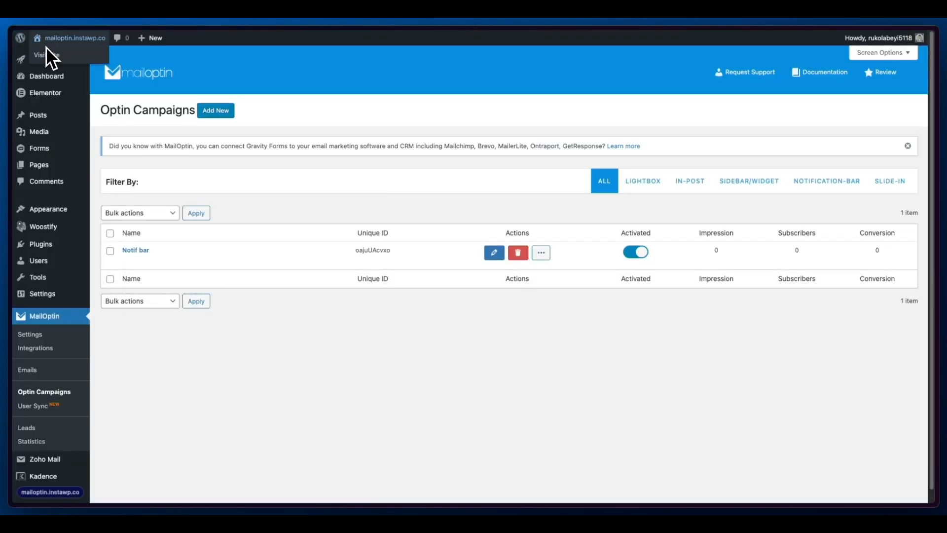
right_click(75, 50)
click(79, 57)
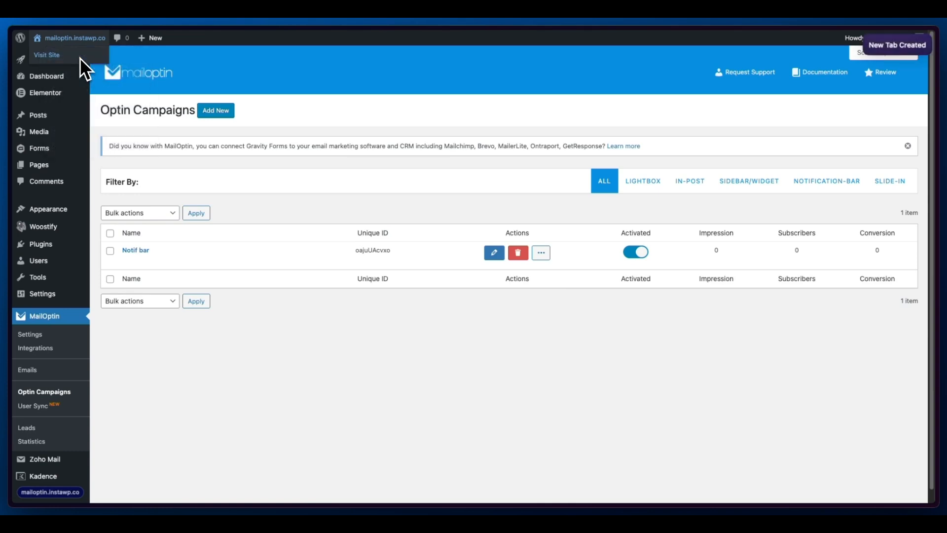
mouse_move(25, 75)
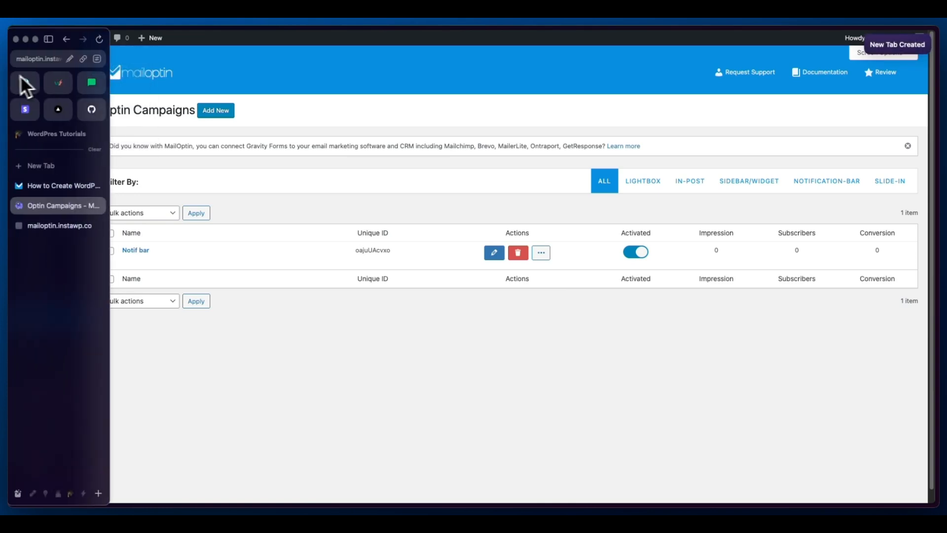
click(42, 227)
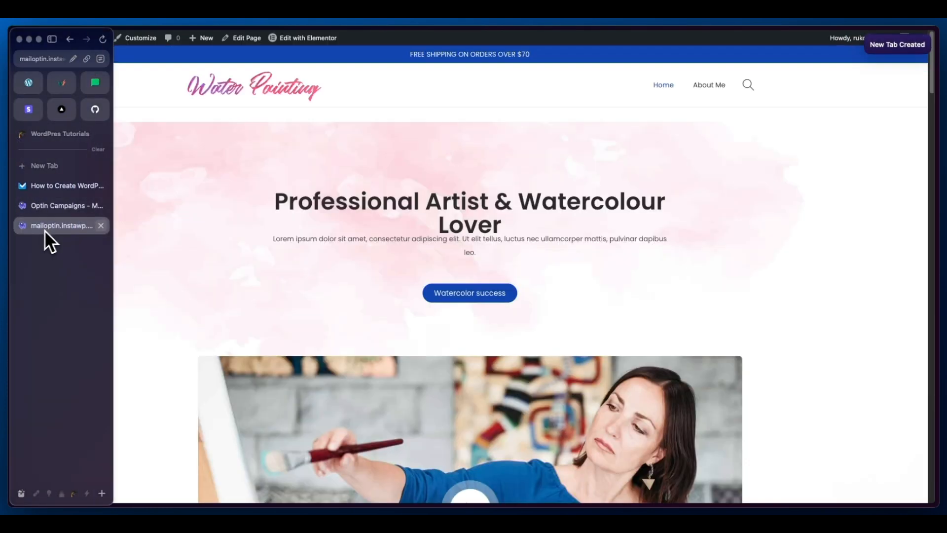
scroll(310, 231, down, 3)
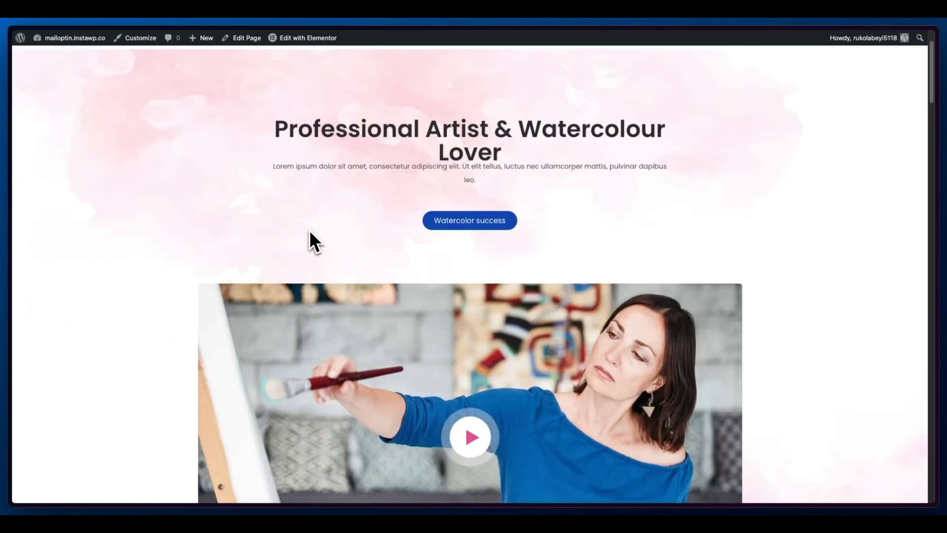
scroll(309, 231, up, 3)
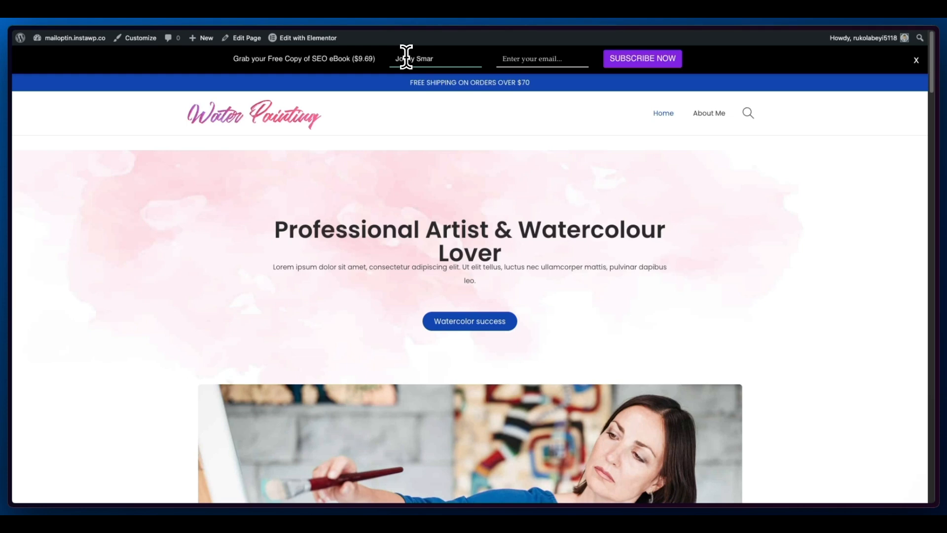
Step: Submit a test subscription through the notification bar, filling in the subscriber's name and e-mail
text(t)
click(529, 58)
text(jsmart5@example.com)
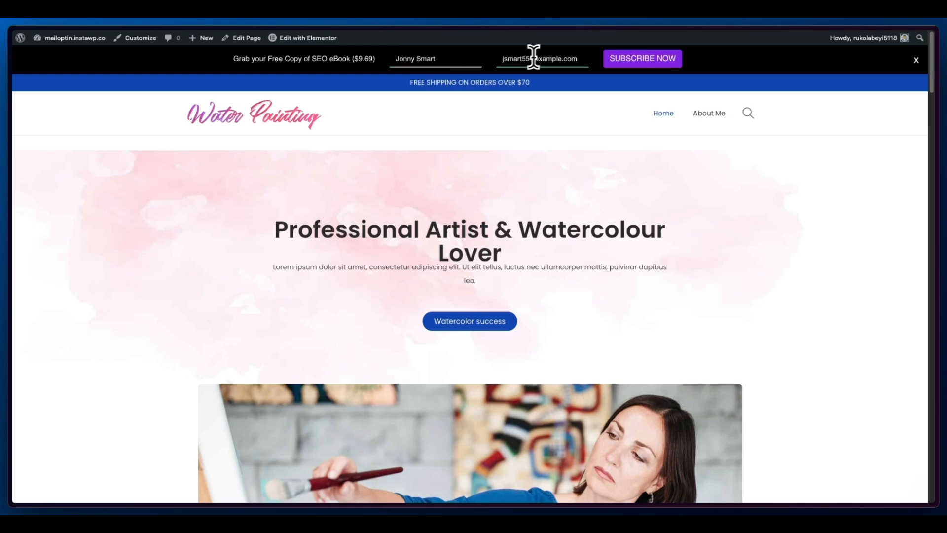
click(620, 62)
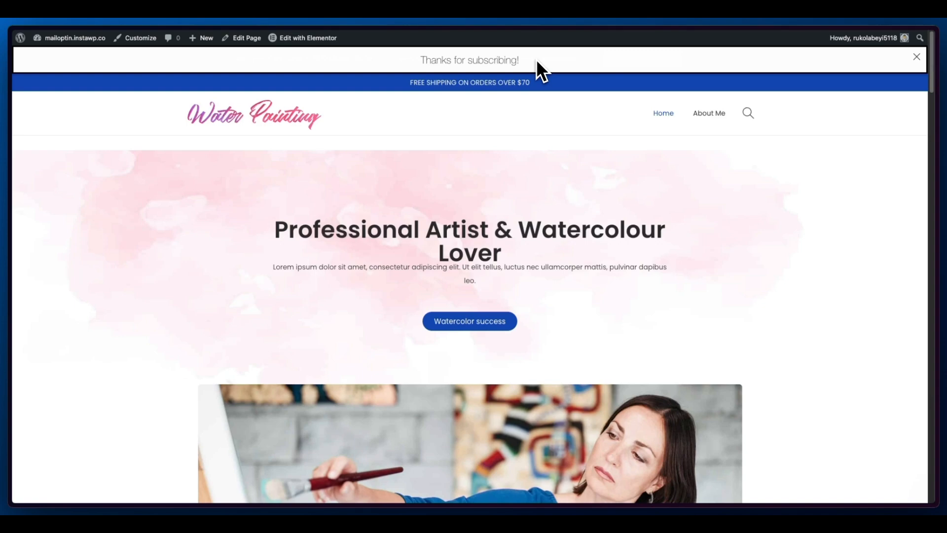
Step: Examine the notification bar's sticky behavior along the length of the home page
scroll(536, 60, down, 15)
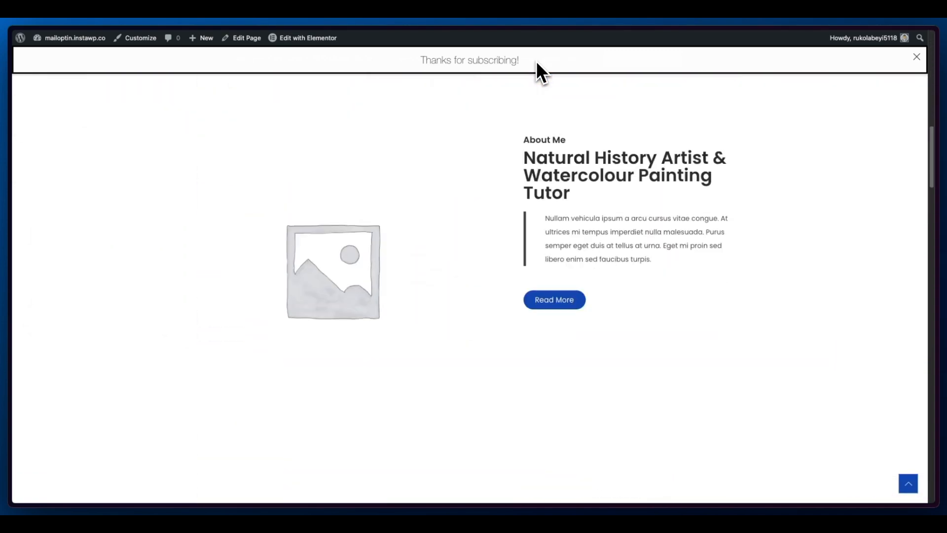
scroll(514, 138, down, 5)
scroll(514, 139, up, 20)
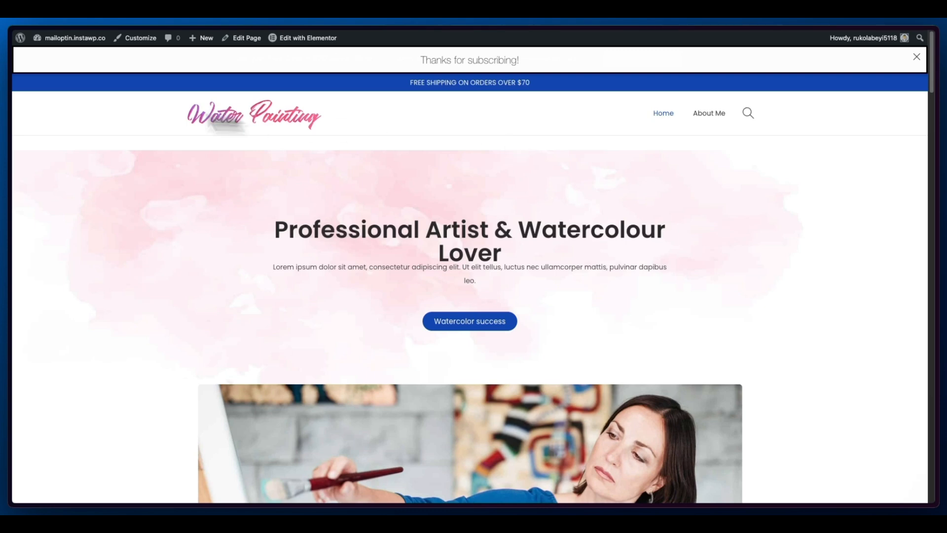
Step: Switch to MailerLite and view the Subscribers page, dismissing the tip about segments
mouse_move(64, 103)
click(95, 81)
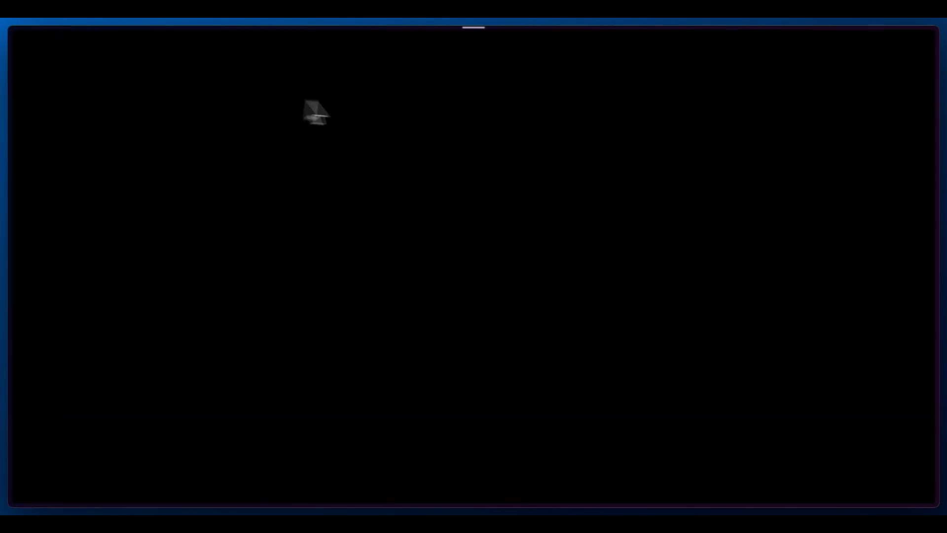
click(85, 132)
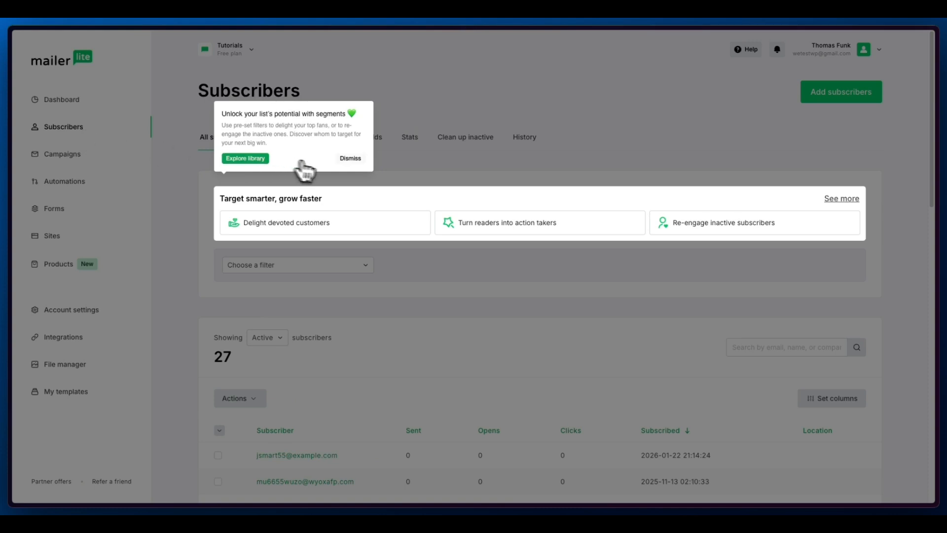
click(351, 158)
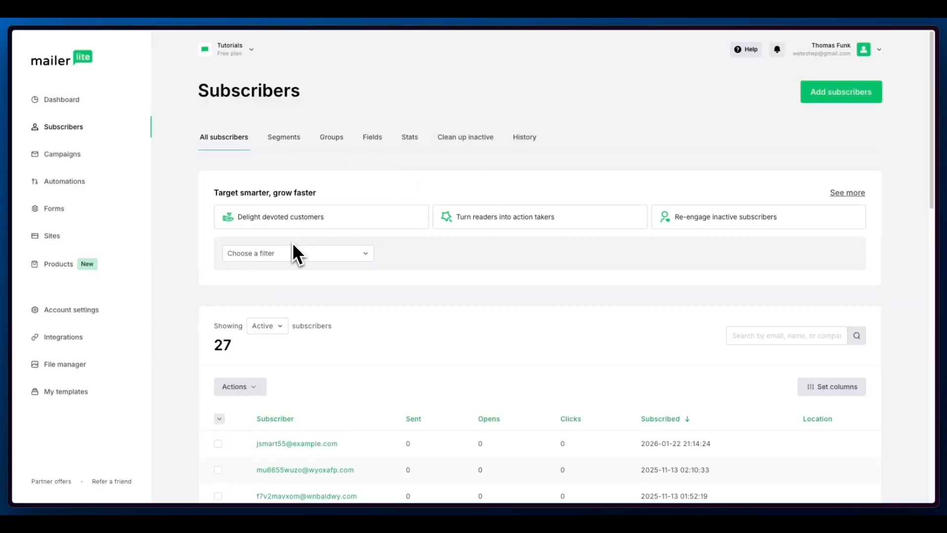
Step: View the Tutorials group's subscribers and examine the profile of the newest subscriber
click(328, 140)
scroll(311, 287, down, 5)
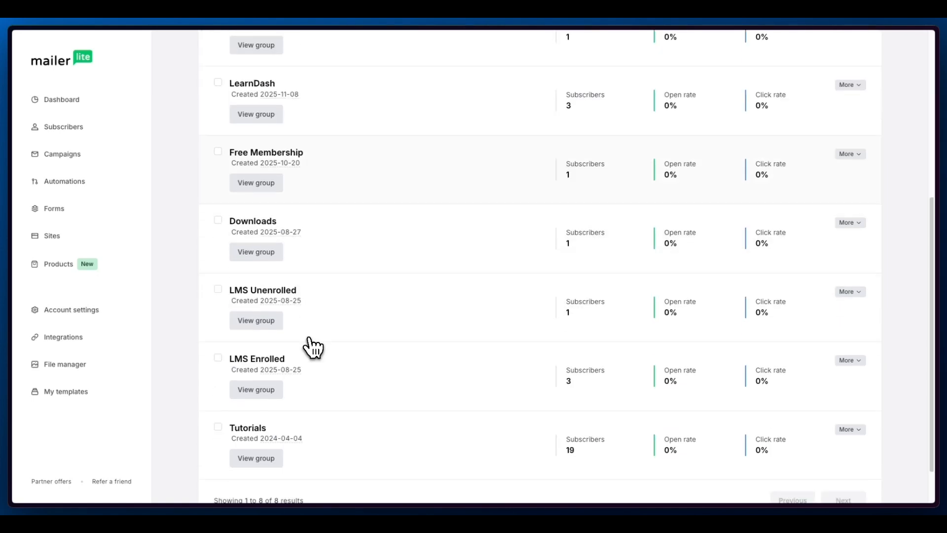
click(256, 459)
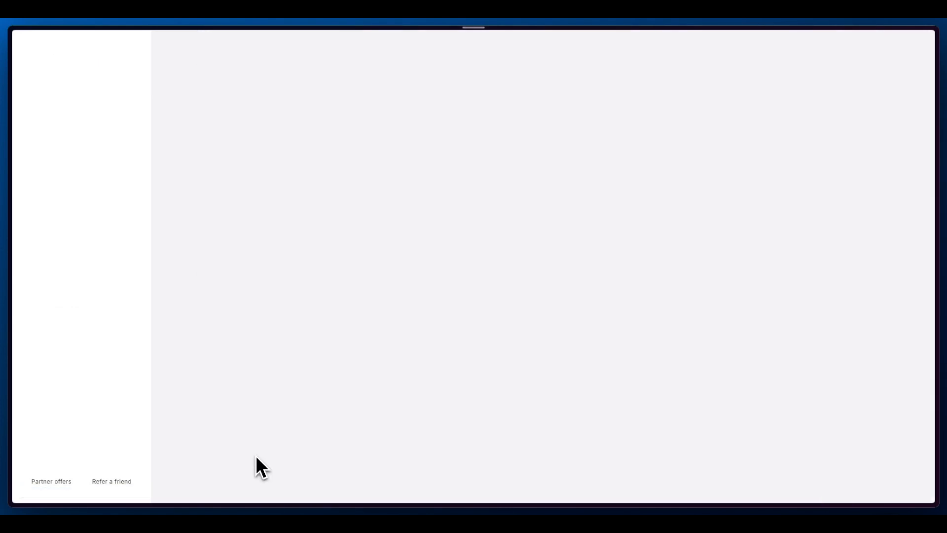
scroll(327, 380, down, 5)
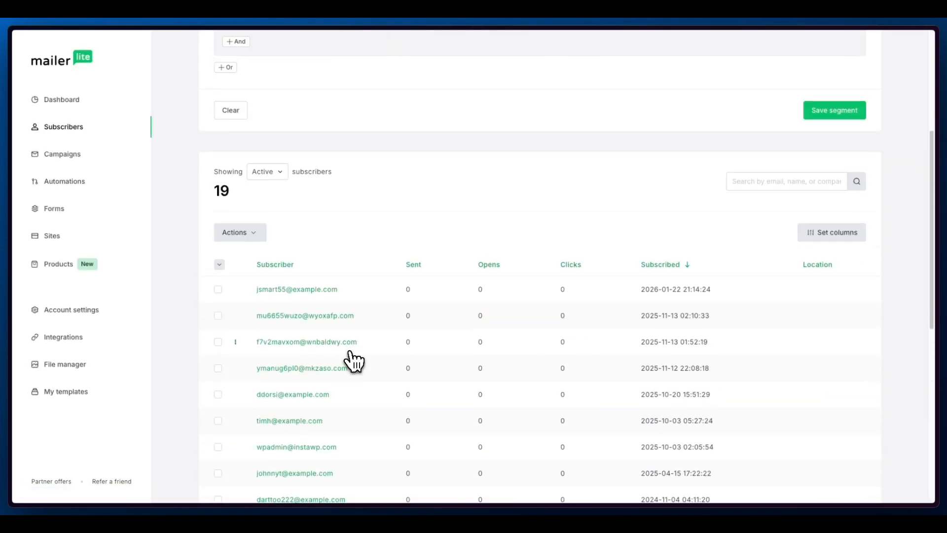
click(283, 291)
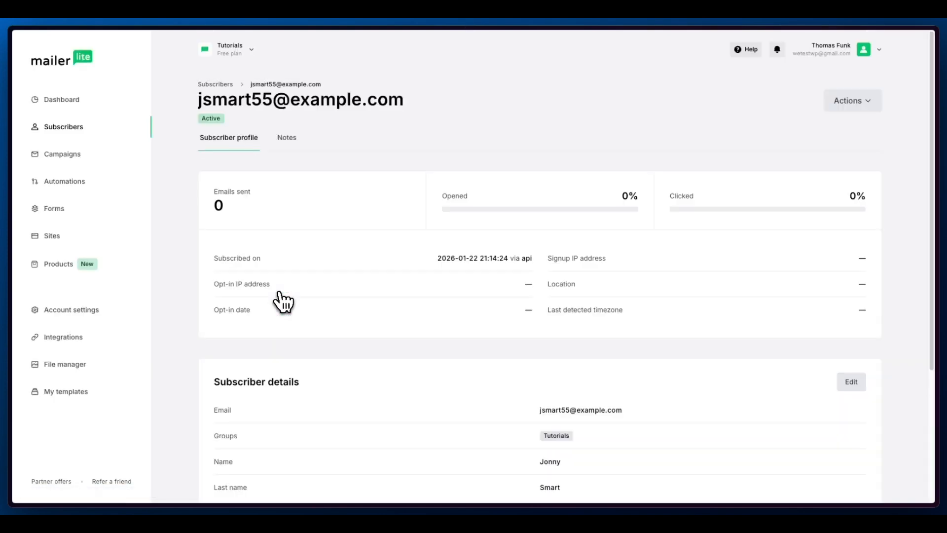